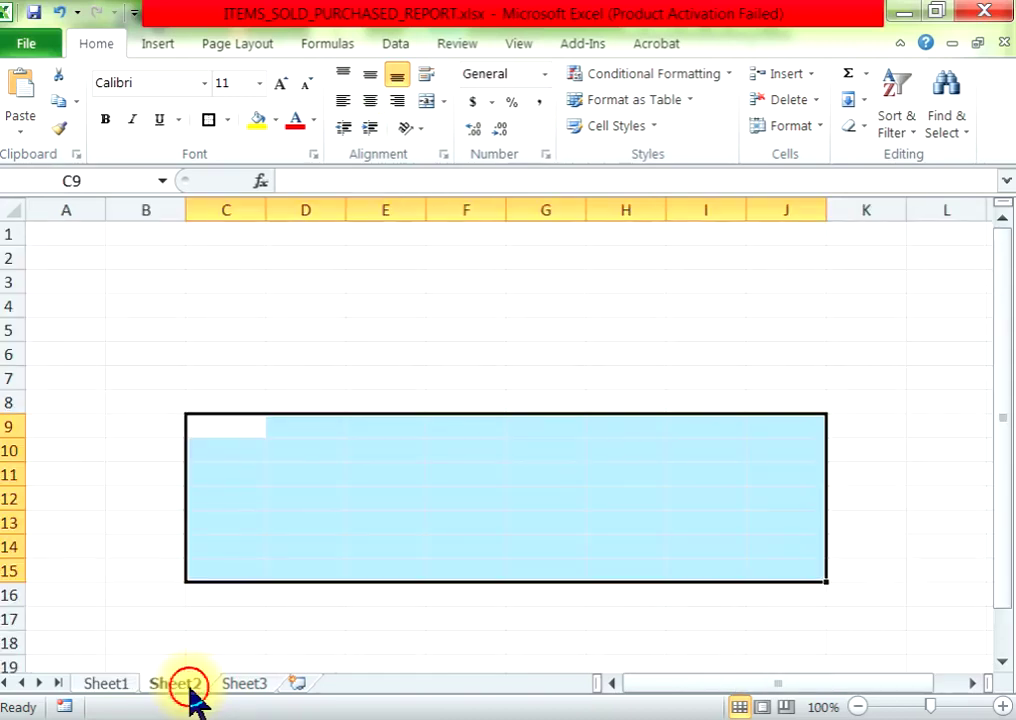
Step: Switch to the empty Sheet2 of ITEMS_SOLD_PURCHASED_REPORT.xlsx
{"action": "left_click", "coordinate": [227, 358]}
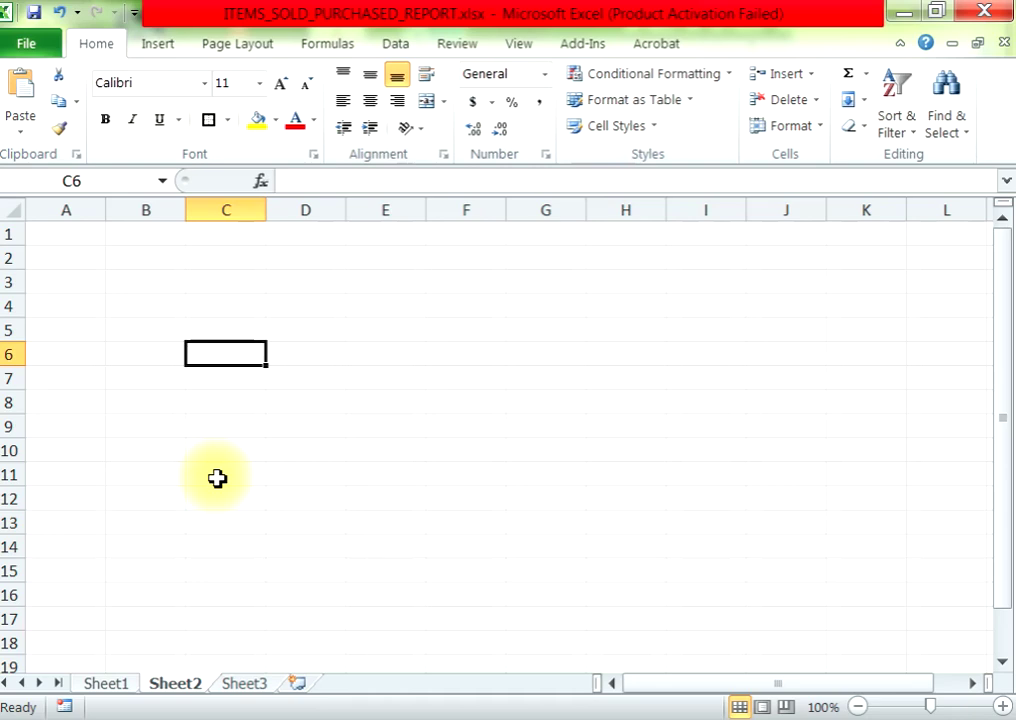
{"action": "left_click", "coordinate": [104, 684]}
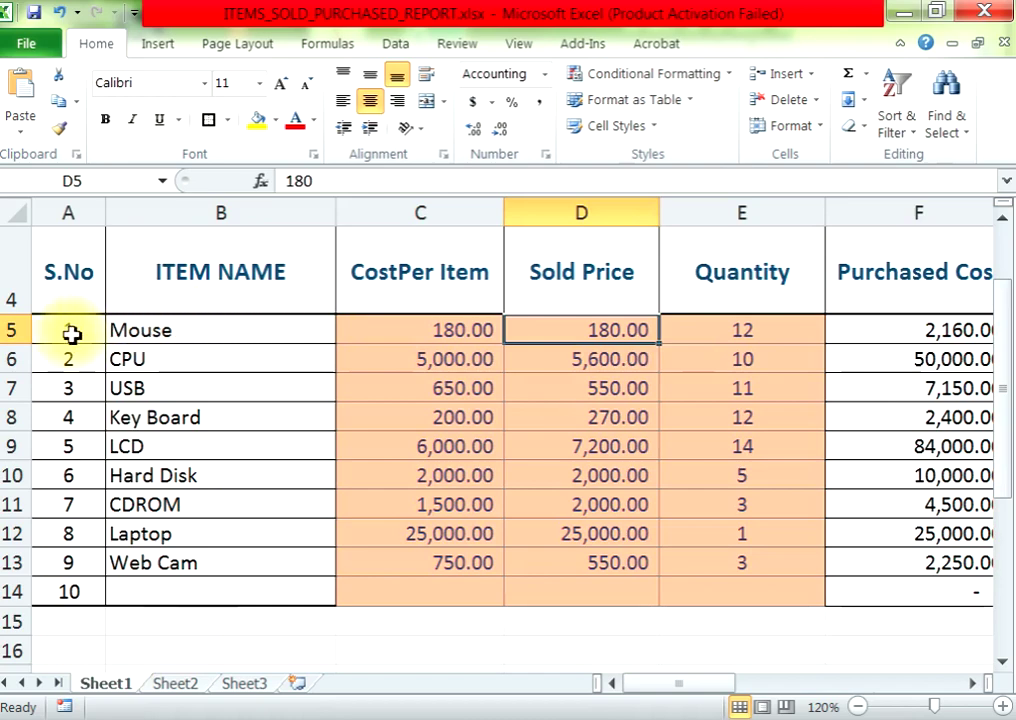
{"action": "left_click_drag", "start_coordinate": [60, 244], "coordinate": [815, 595]}
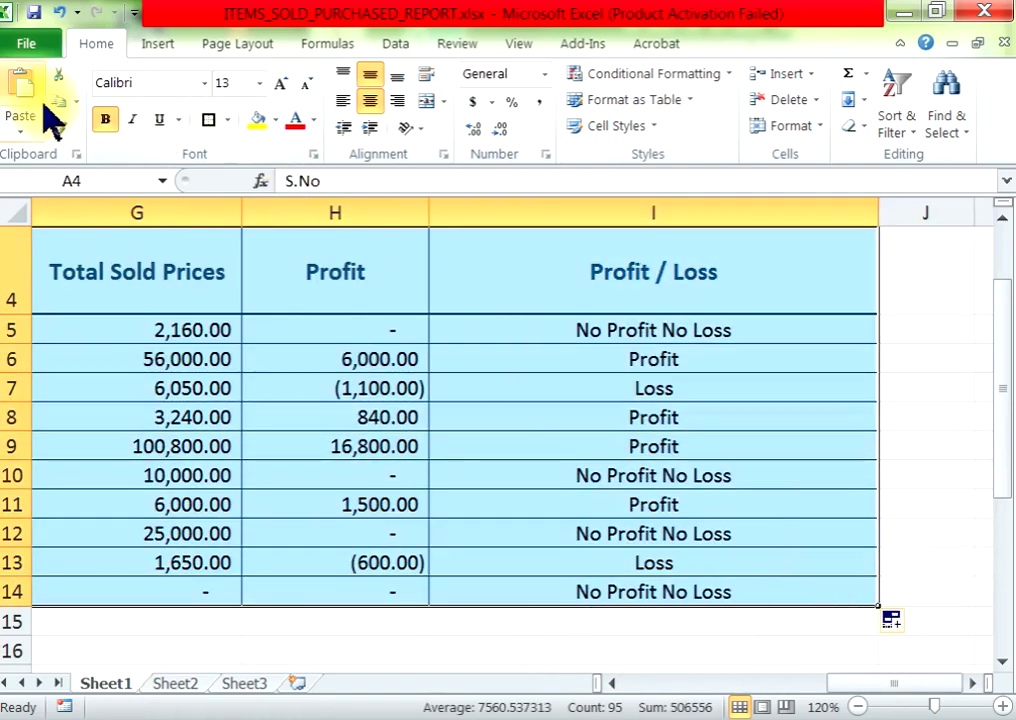
{"action": "left_click", "coordinate": [58, 101]}
{"action": "left_click", "coordinate": [178, 684]}
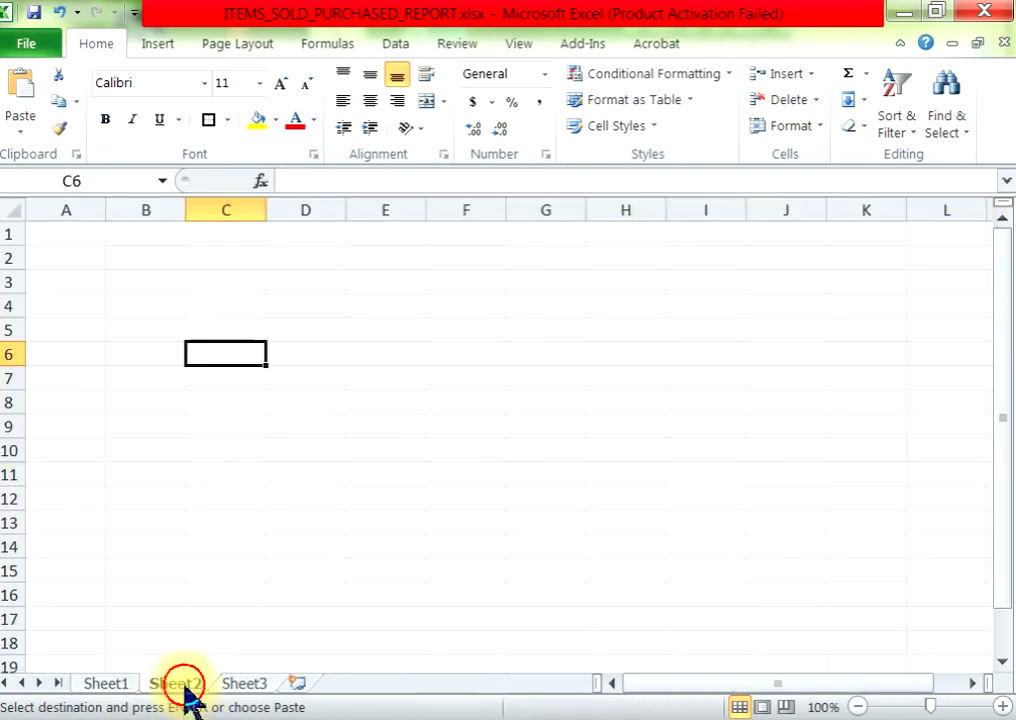
{"action": "left_click", "coordinate": [89, 277]}
{"action": "left_click", "coordinate": [20, 95]}
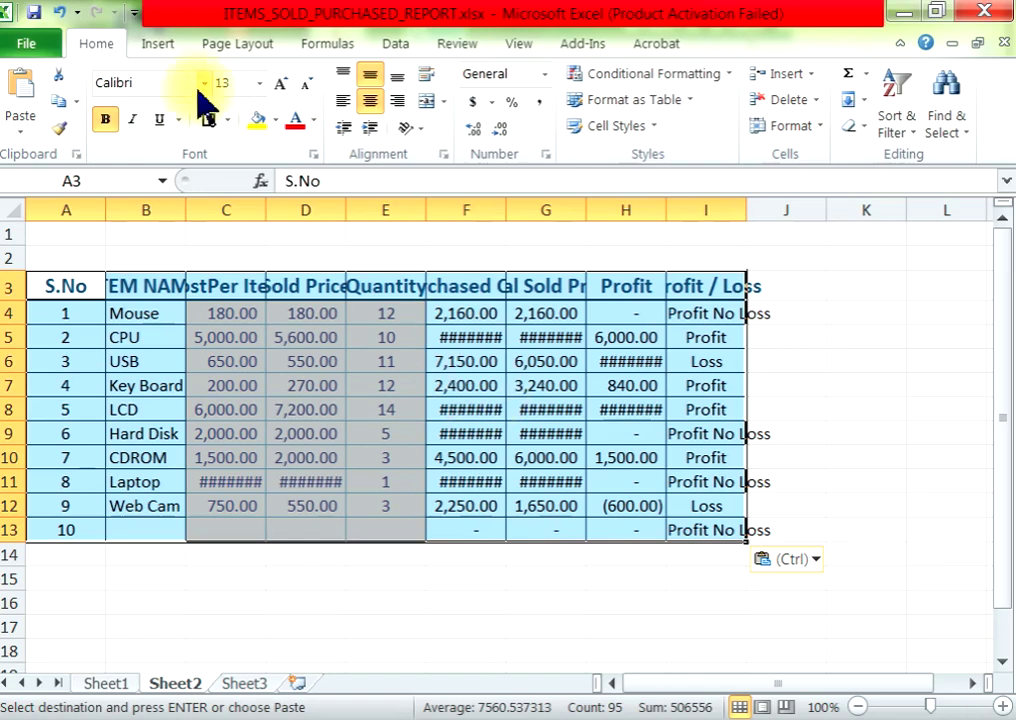
Step: Undo the table paste on Sheet2 and copy the Mouse's 180 cost from Sheet1 C5
{"action": "left_click", "coordinate": [59, 12]}
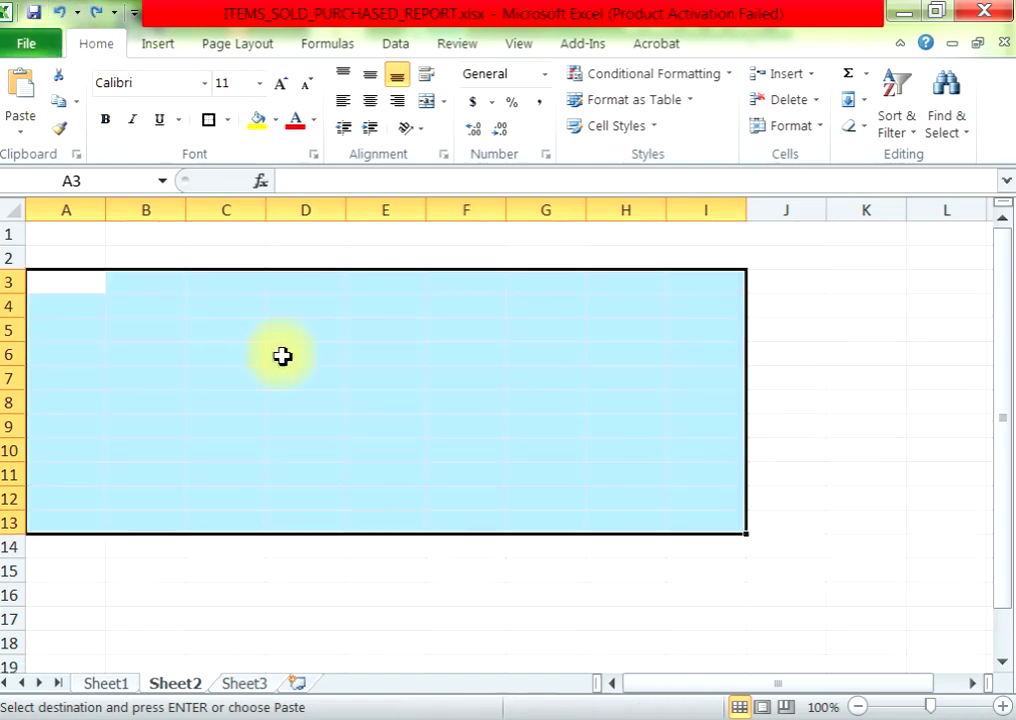
{"action": "left_click", "coordinate": [100, 684]}
{"action": "left_click", "coordinate": [608, 582]}
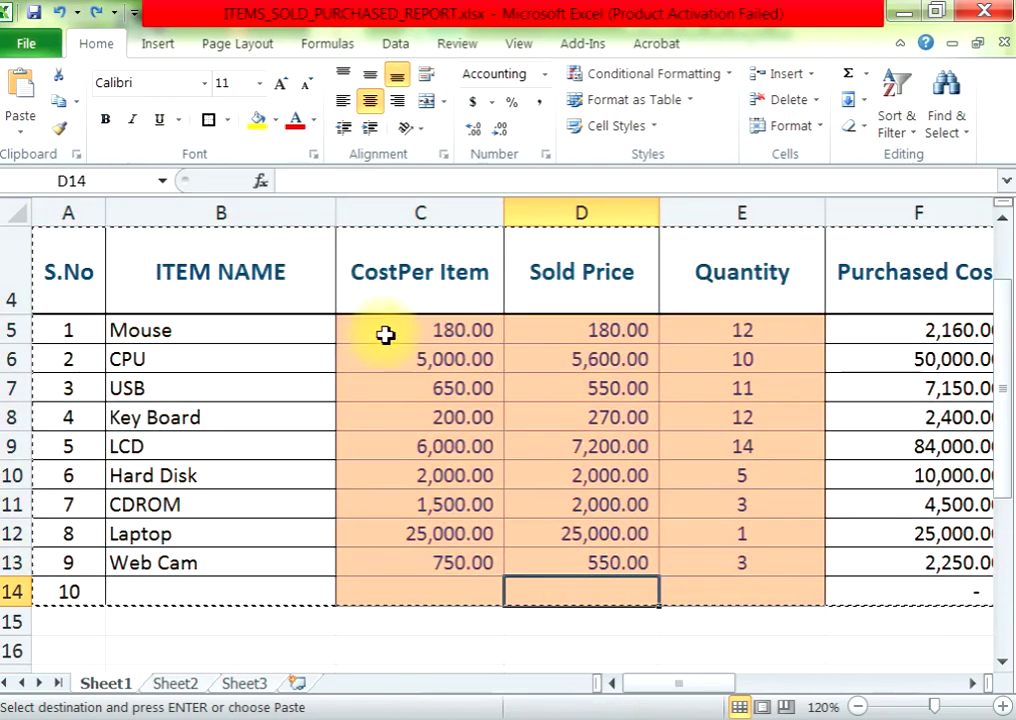
{"action": "left_click", "coordinate": [386, 336]}
{"action": "left_click", "coordinate": [62, 101]}
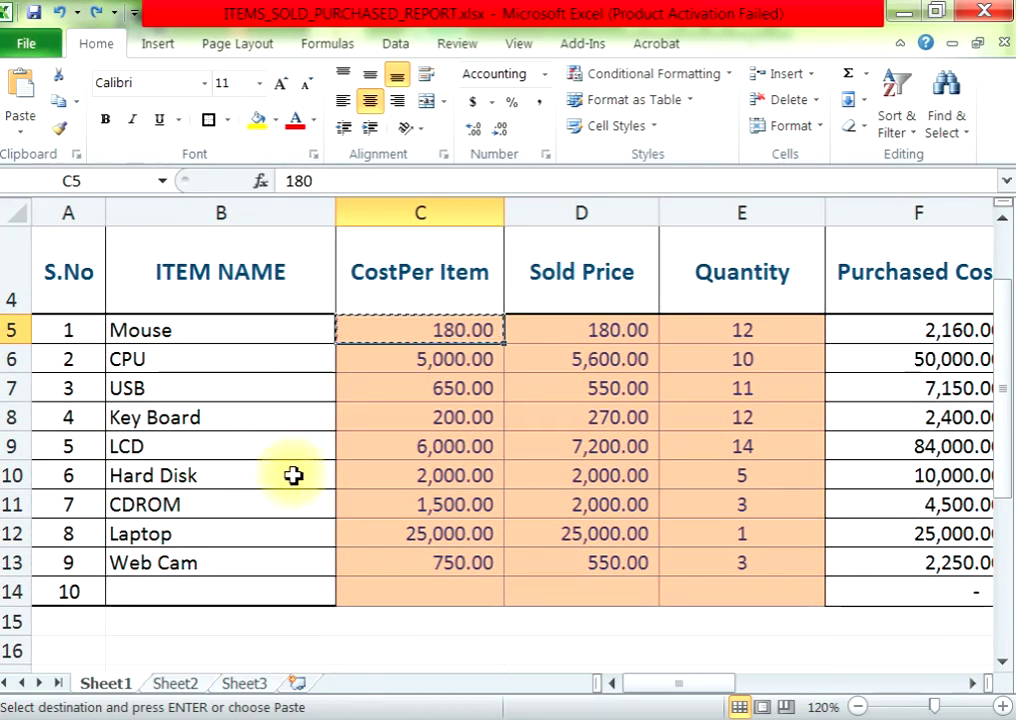
Step: Paste 180.00 into Sheet2 A3 and widen column A, then undo both changes
{"action": "left_click", "coordinate": [175, 683]}
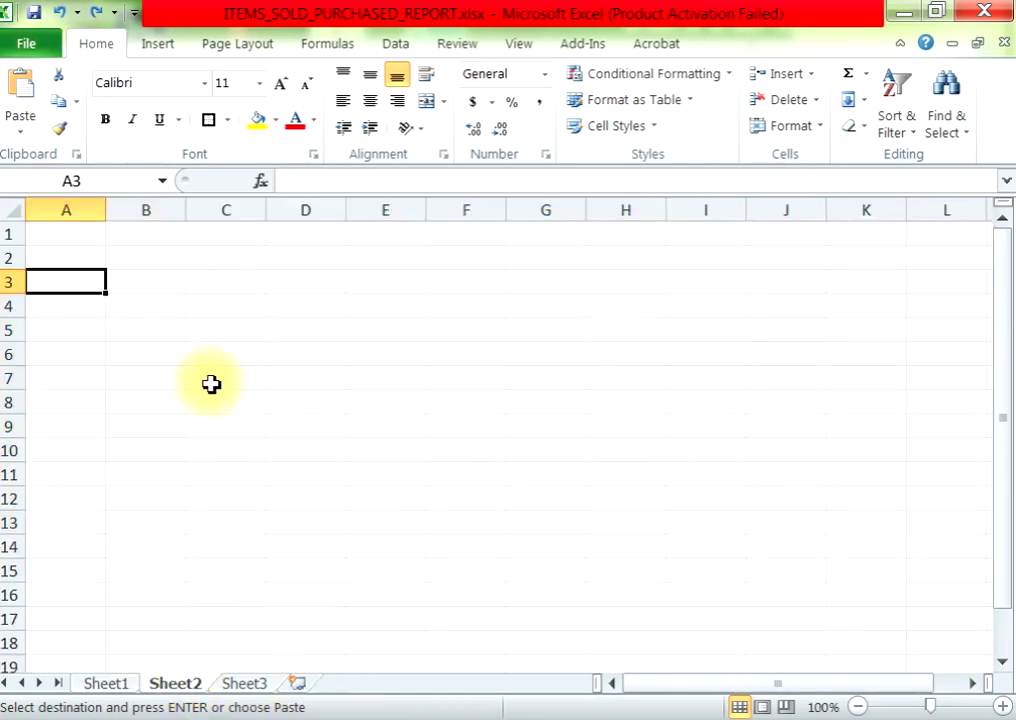
{"action": "left_click", "coordinate": [35, 95]}
{"action": "left_click_drag", "start_coordinate": [105, 209], "coordinate": [160, 210]}
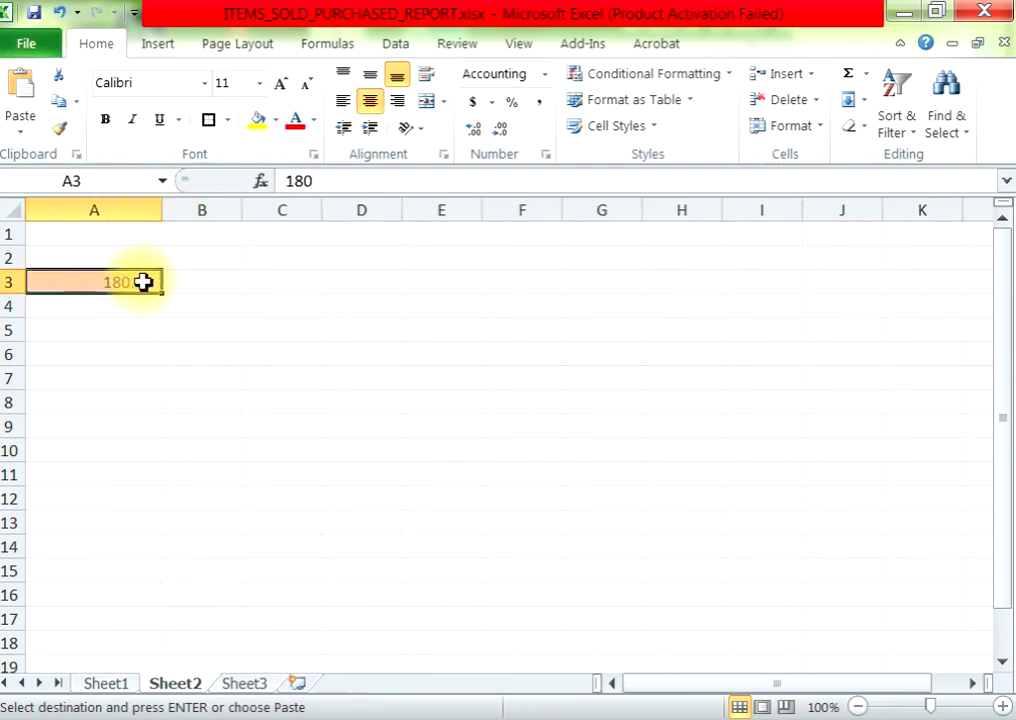
{"action": "left_click", "coordinate": [62, 12]}
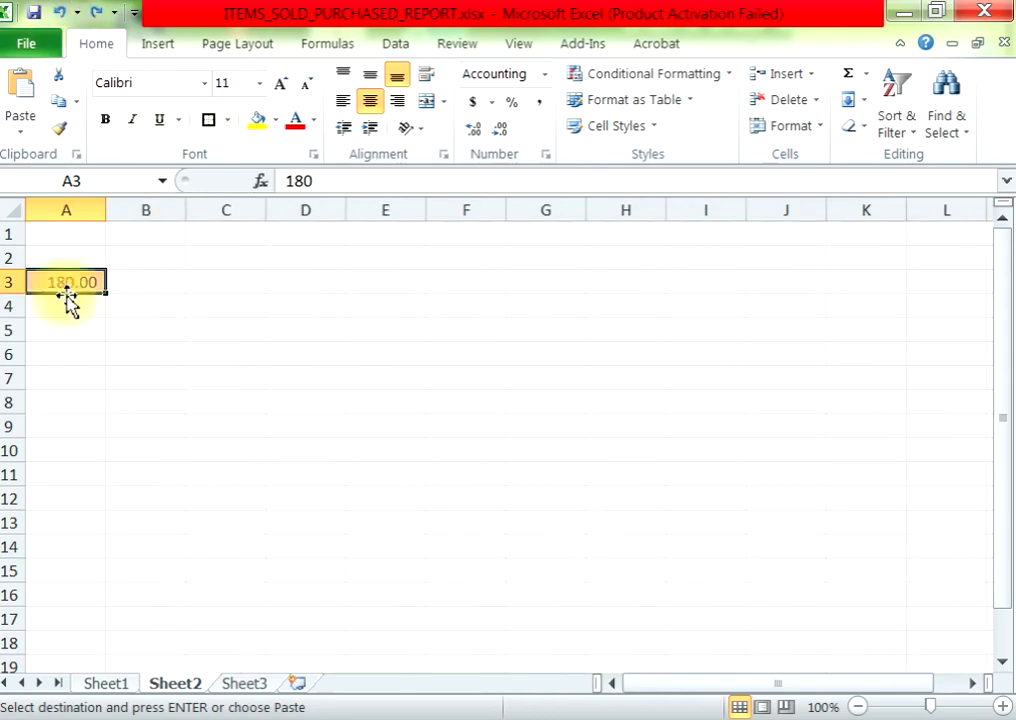
{"action": "left_click", "coordinate": [60, 12]}
{"action": "left_click", "coordinate": [130, 683]}
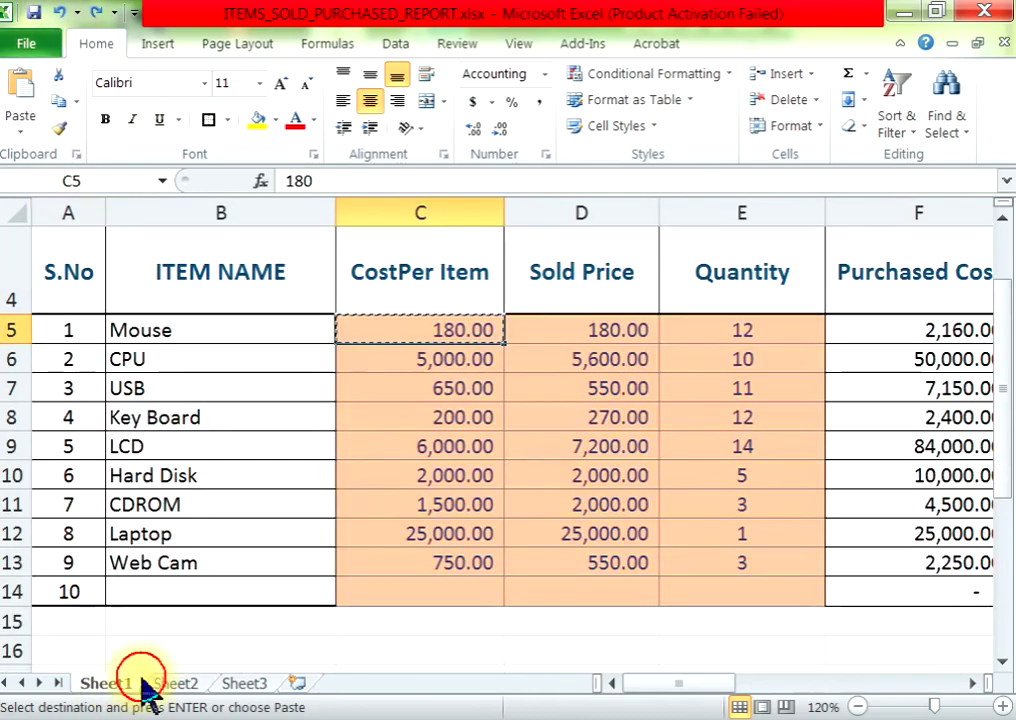
{"action": "left_click", "coordinate": [180, 682]}
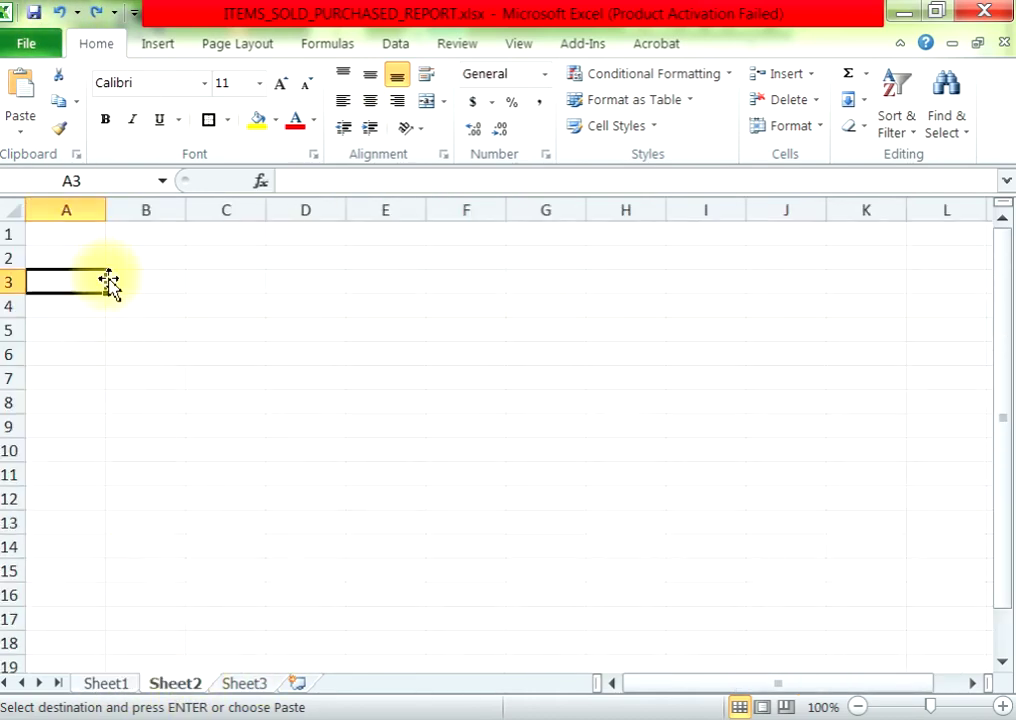
Step: Paste Special the copied 180 into A3 with the Values option
{"action": "left_click", "coordinate": [22, 130]}
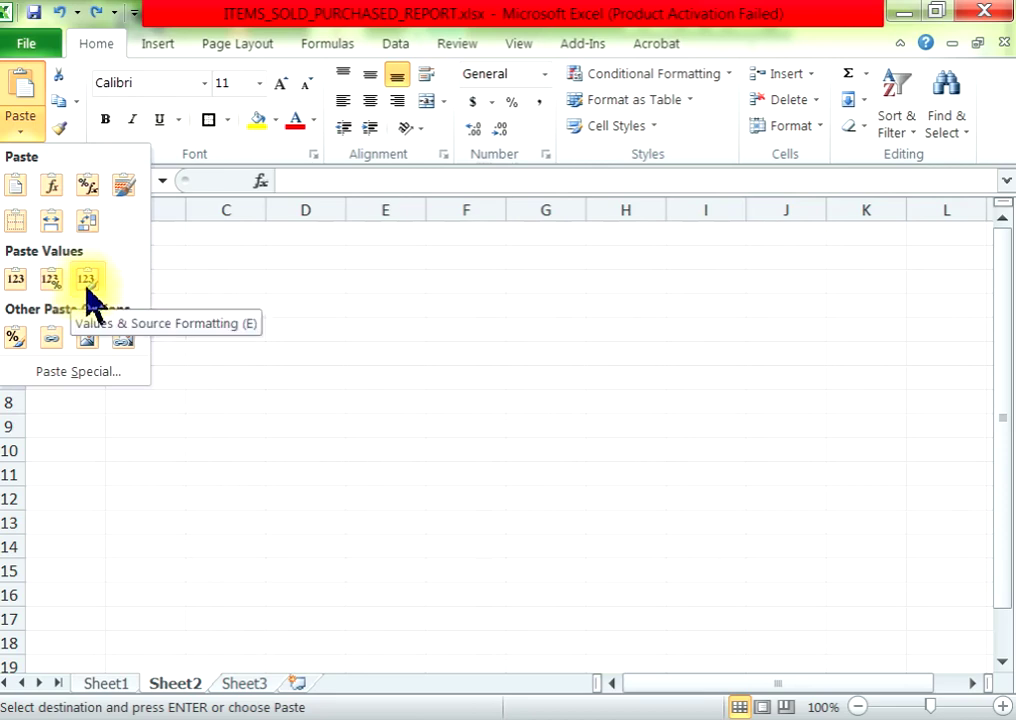
{"action": "left_click", "coordinate": [82, 372]}
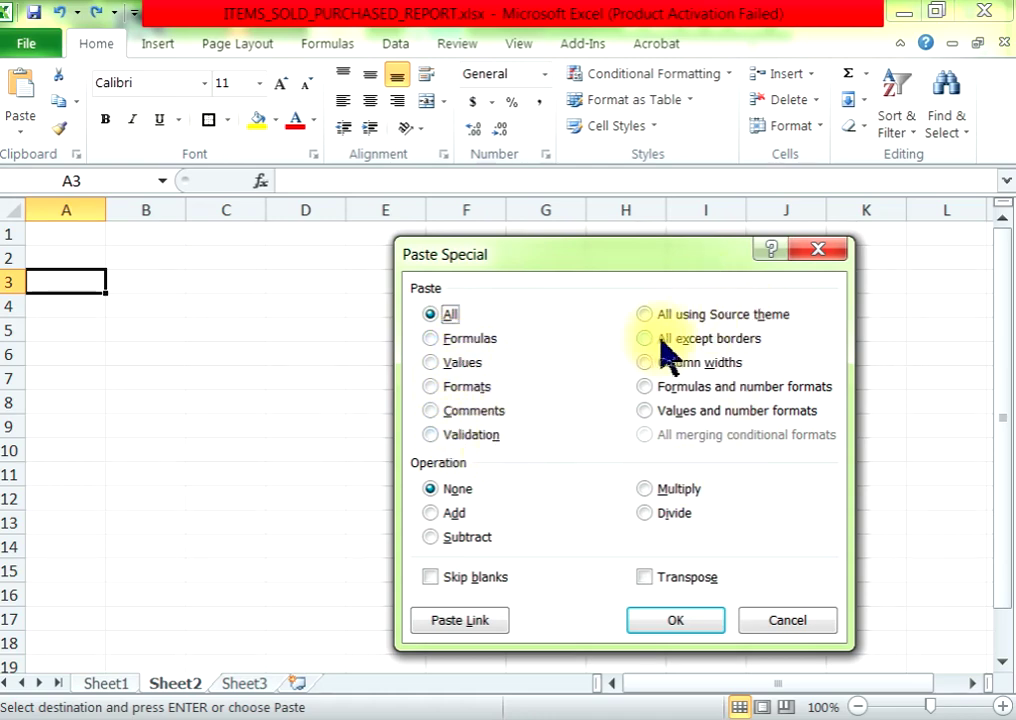
{"action": "left_click", "coordinate": [472, 340]}
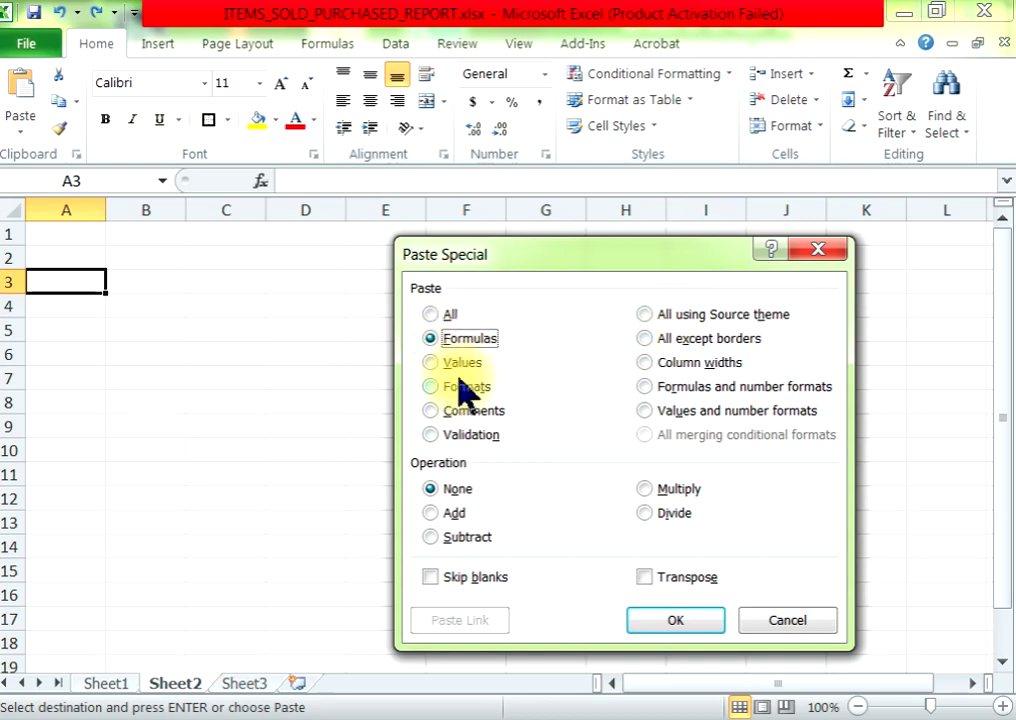
{"action": "left_click", "coordinate": [460, 365]}
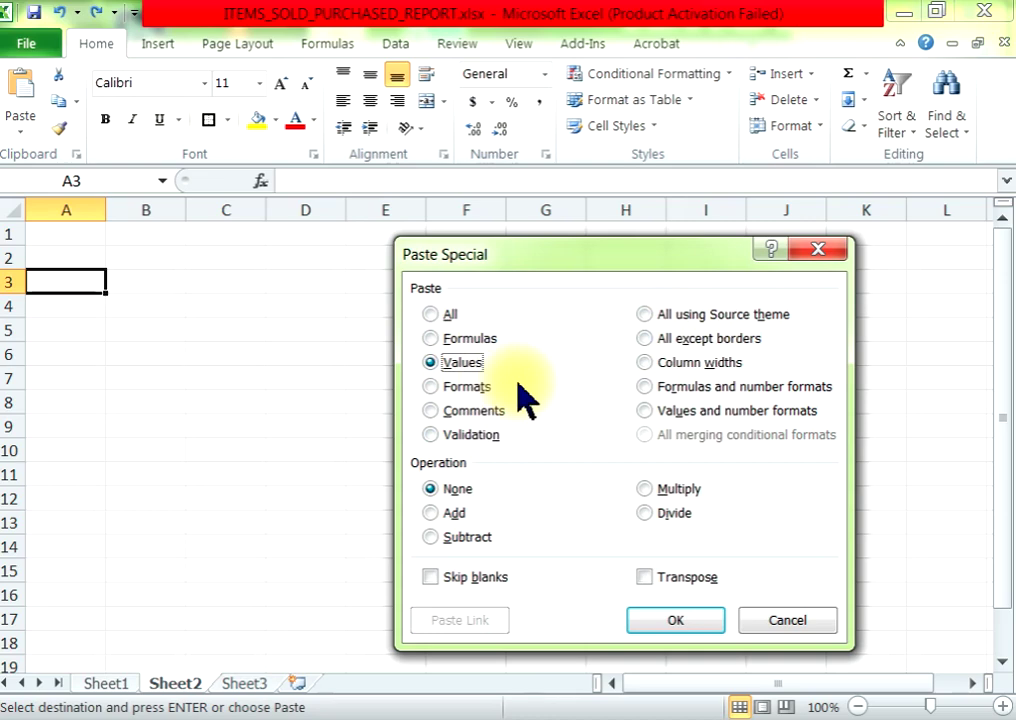
{"action": "left_click", "coordinate": [675, 621]}
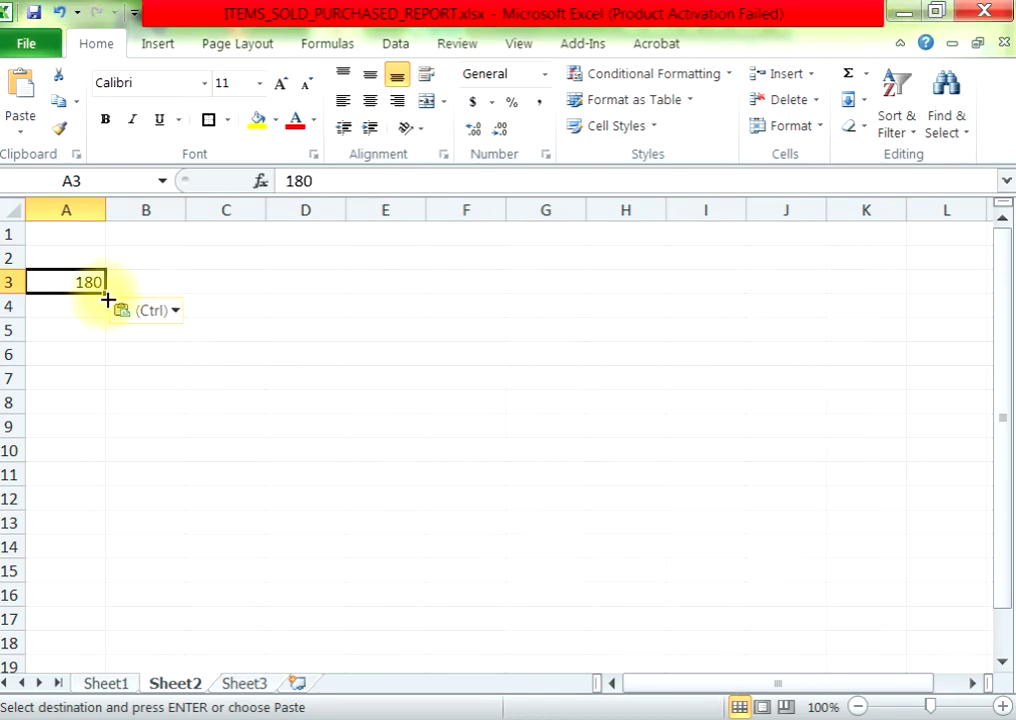
Step: Copy the CPU's sold price 5600 from Sheet1 D6 and paste it as a value into Sheet2 B3
{"action": "left_click", "coordinate": [108, 684]}
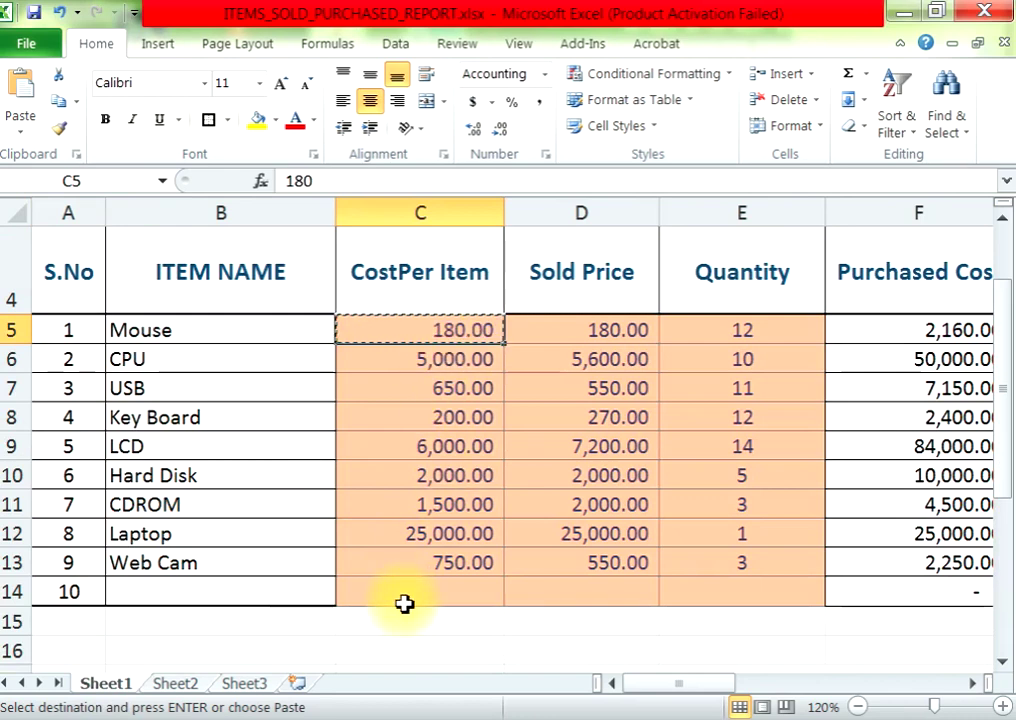
{"action": "left_click", "coordinate": [585, 368]}
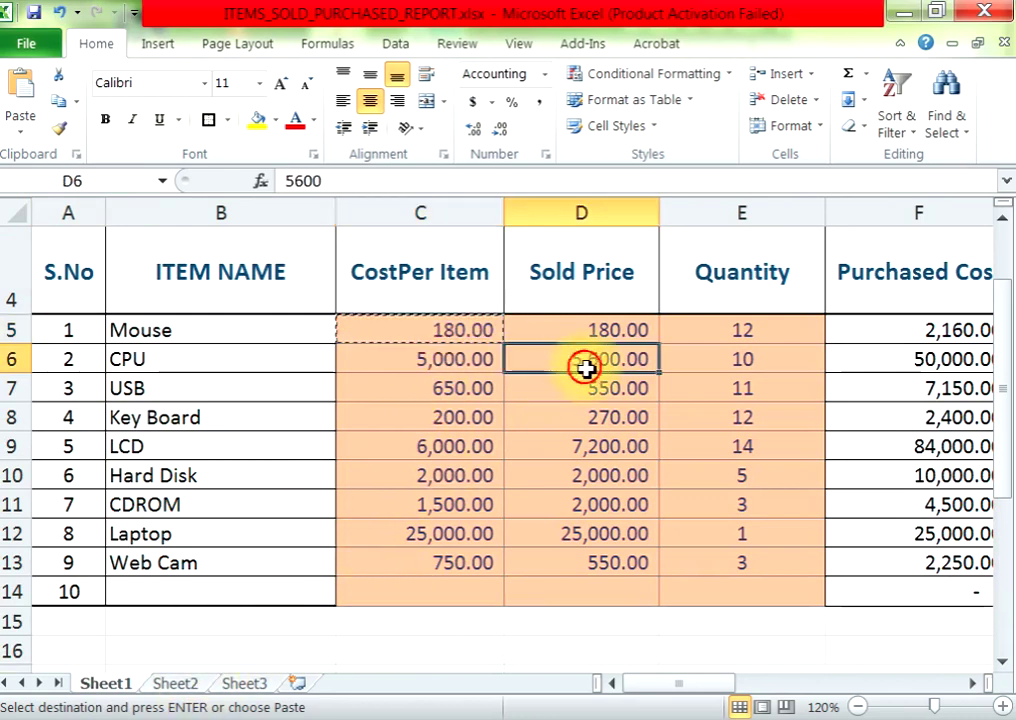
{"action": "left_click", "coordinate": [59, 100]}
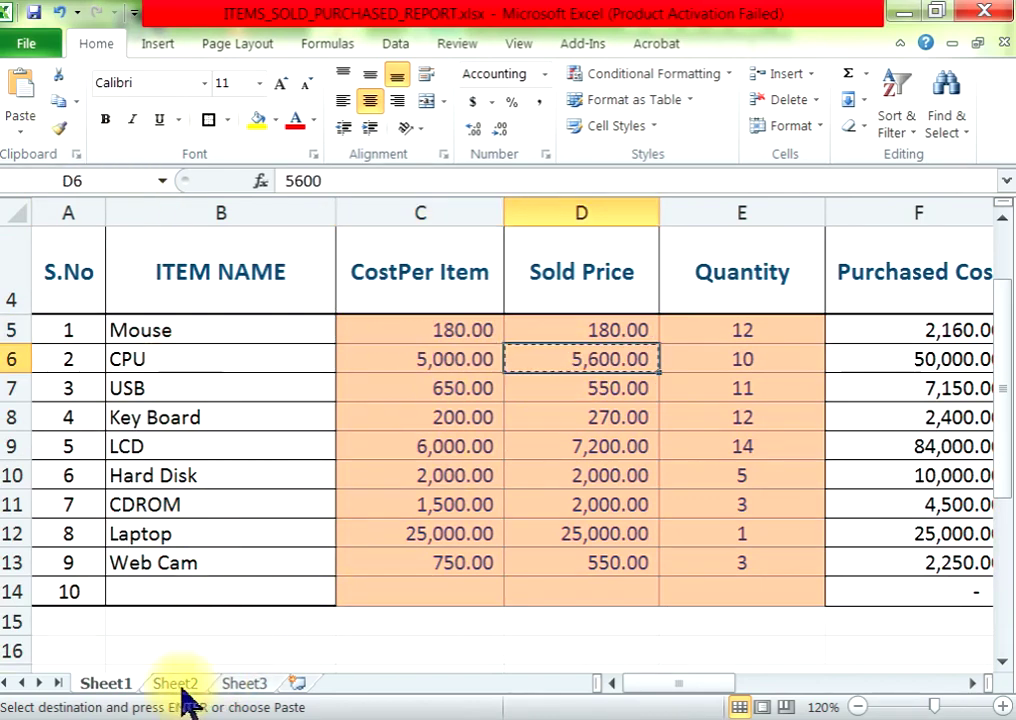
{"action": "left_click", "coordinate": [176, 684]}
{"action": "left_click", "coordinate": [160, 283]}
{"action": "left_click", "coordinate": [30, 122]}
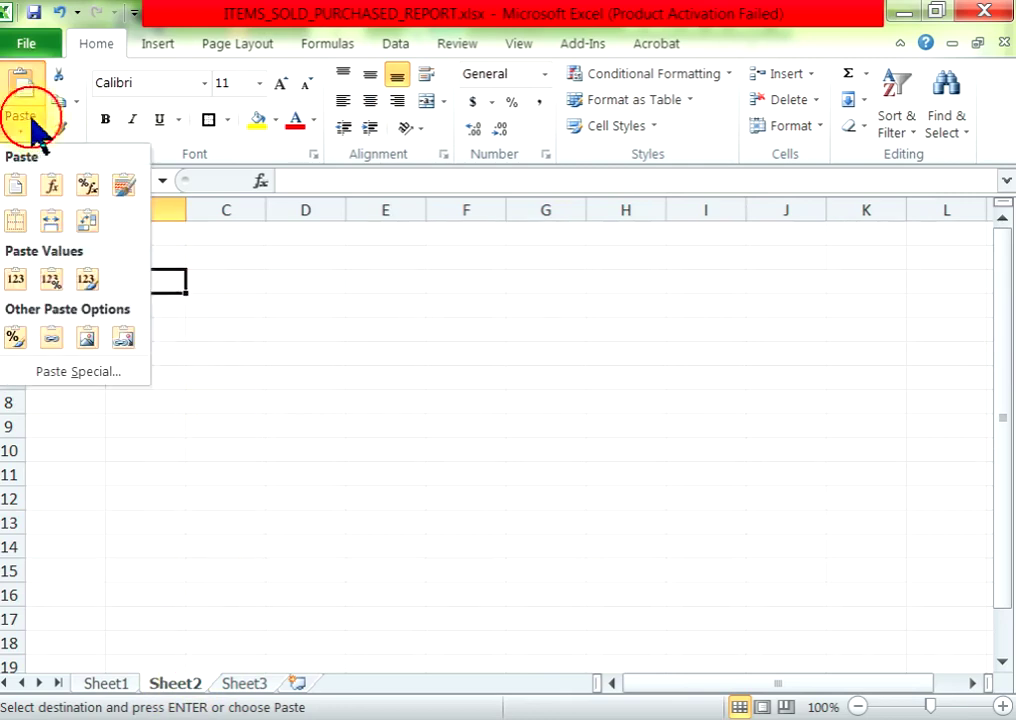
{"action": "left_click", "coordinate": [15, 282]}
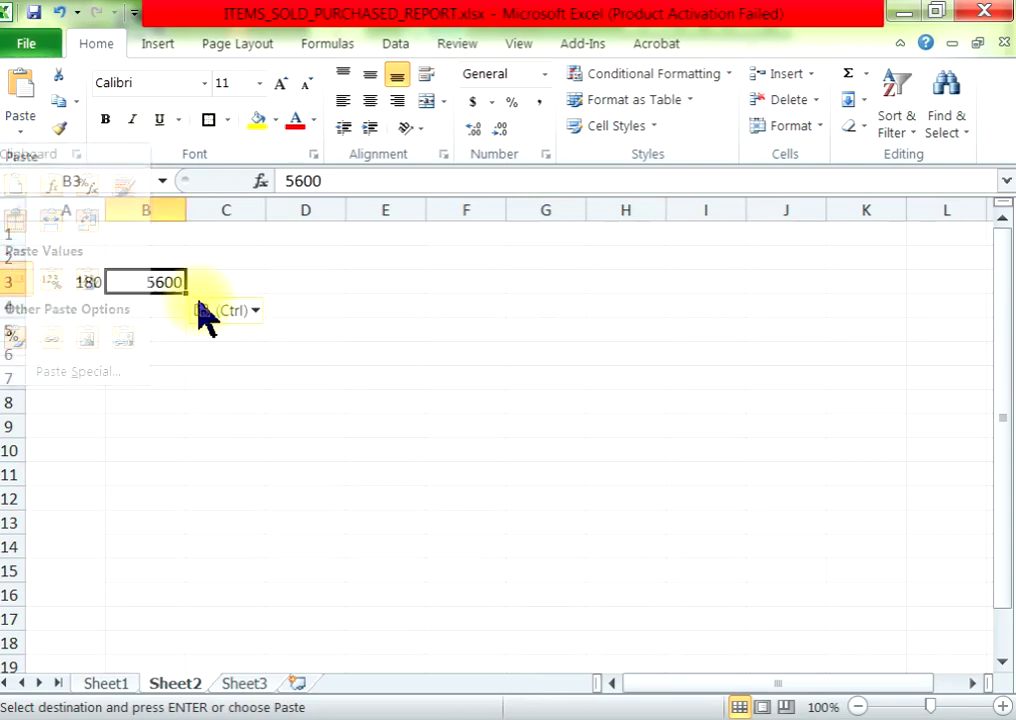
Step: Check the pasted values 180 in A3 and 5600 in B3
{"action": "left_click", "coordinate": [78, 285]}
{"action": "key", "text": "Tab"}
{"action": "left_click", "coordinate": [90, 284]}
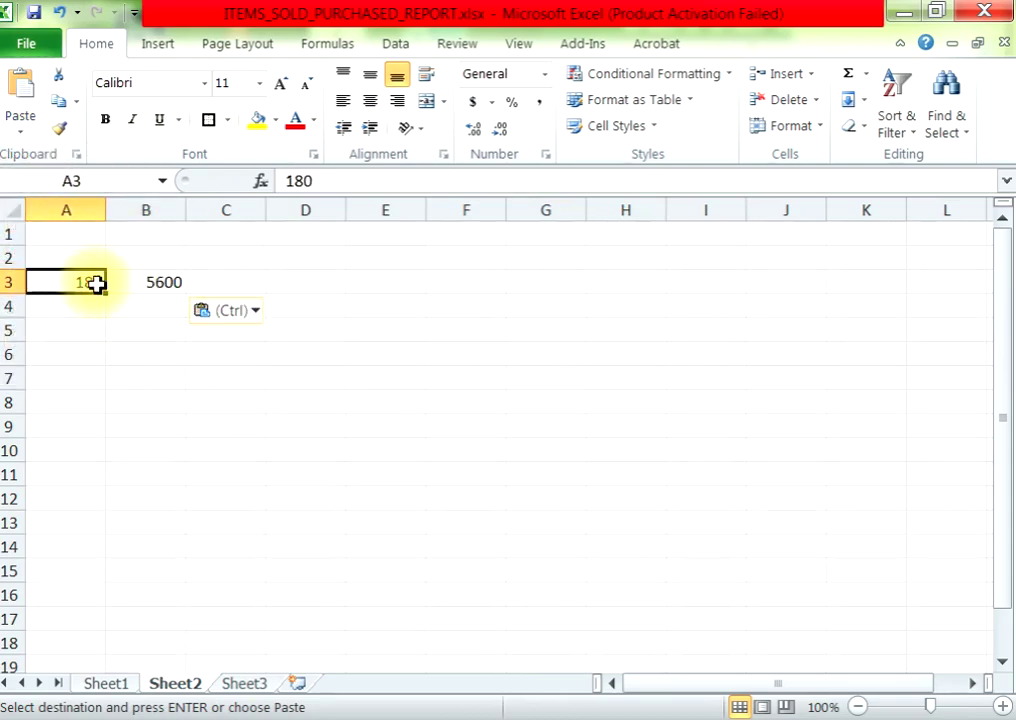
{"action": "left_click", "coordinate": [143, 281]}
{"action": "left_click", "coordinate": [229, 288]}
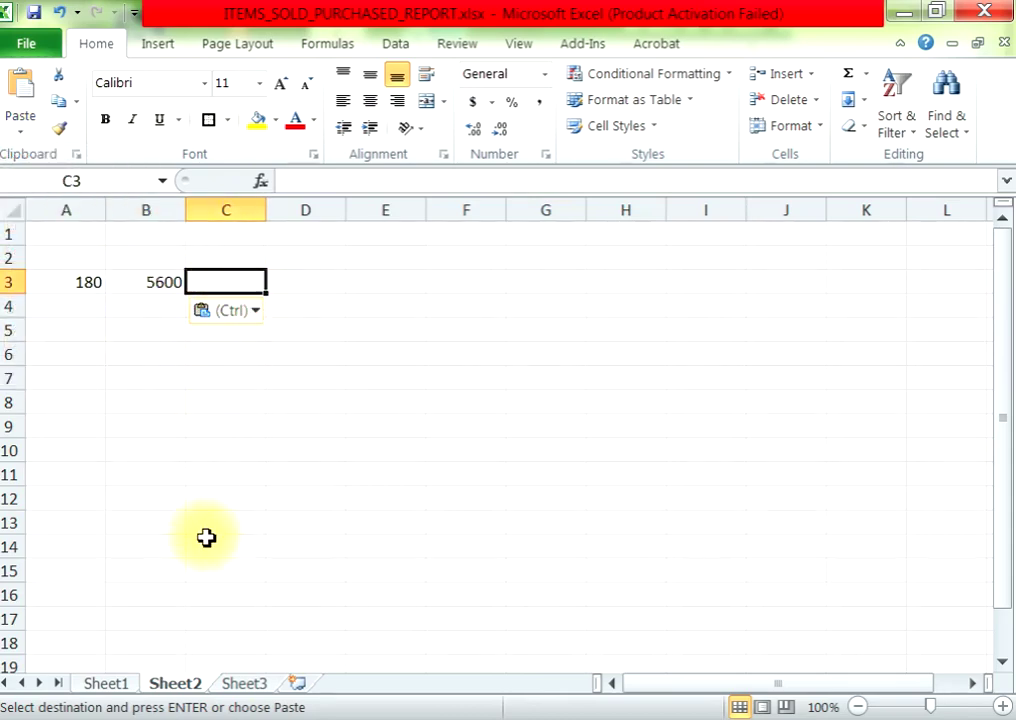
{"action": "left_click", "coordinate": [106, 683]}
Step: Paste Sheet1's F5 Purchased Cost formula into Sheet2 C3 as Formulas via Paste Special
{"action": "mouse_move", "coordinate": [724, 686]}
{"action": "left_mouse_down"}
{"action": "mouse_move", "coordinate": [748, 688]}
{"action": "mouse_move", "coordinate": [776, 637]}
{"action": "left_mouse_up"}
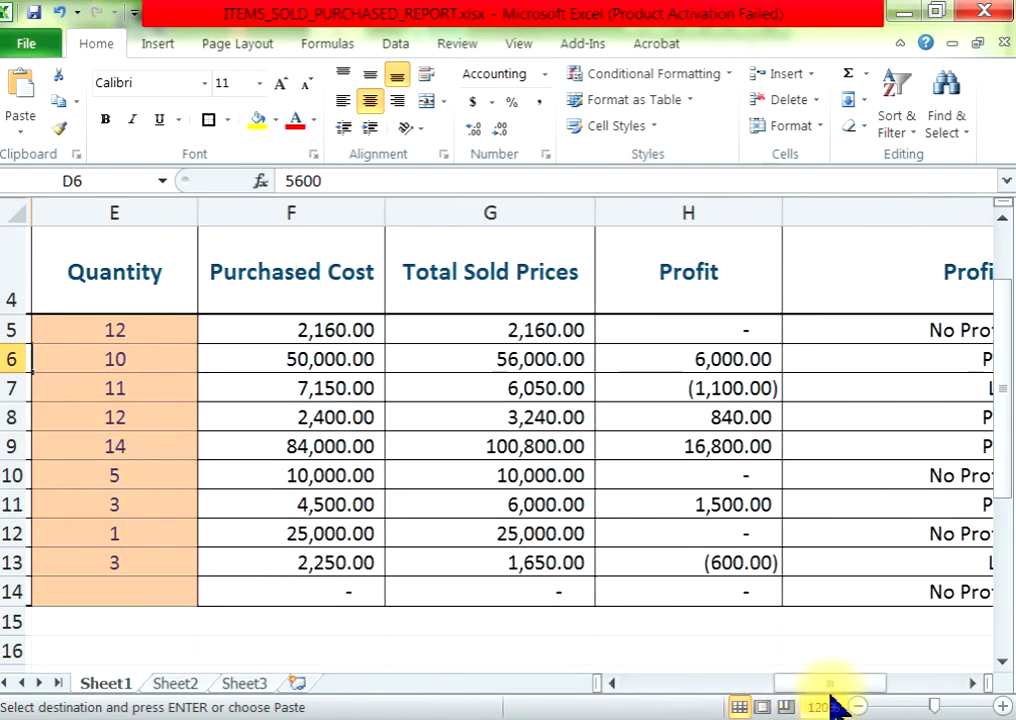
{"action": "left_click_drag", "start_coordinate": [835, 684], "coordinate": [873, 686]}
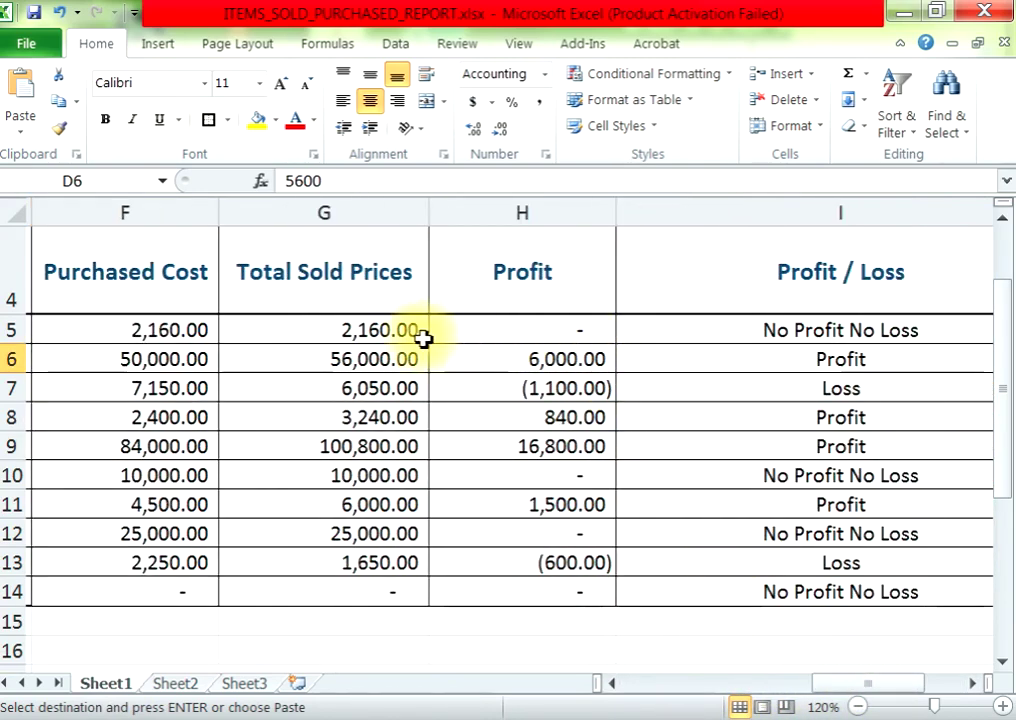
{"action": "left_click", "coordinate": [118, 332]}
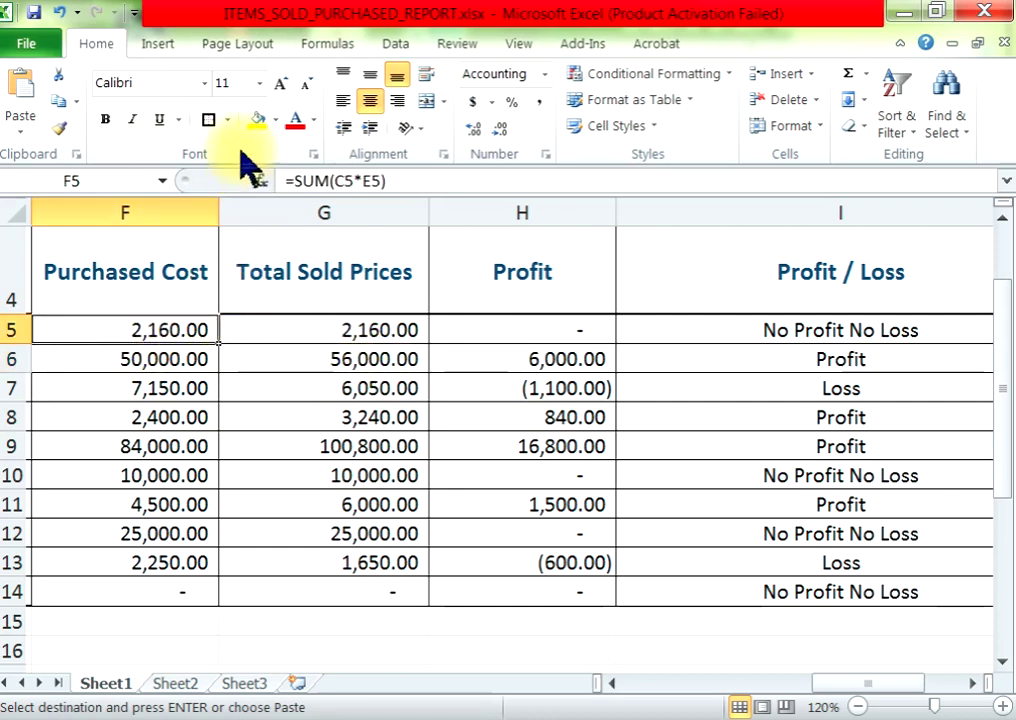
{"action": "left_click", "coordinate": [173, 683]}
{"action": "left_click", "coordinate": [200, 278]}
{"action": "left_click", "coordinate": [12, 130]}
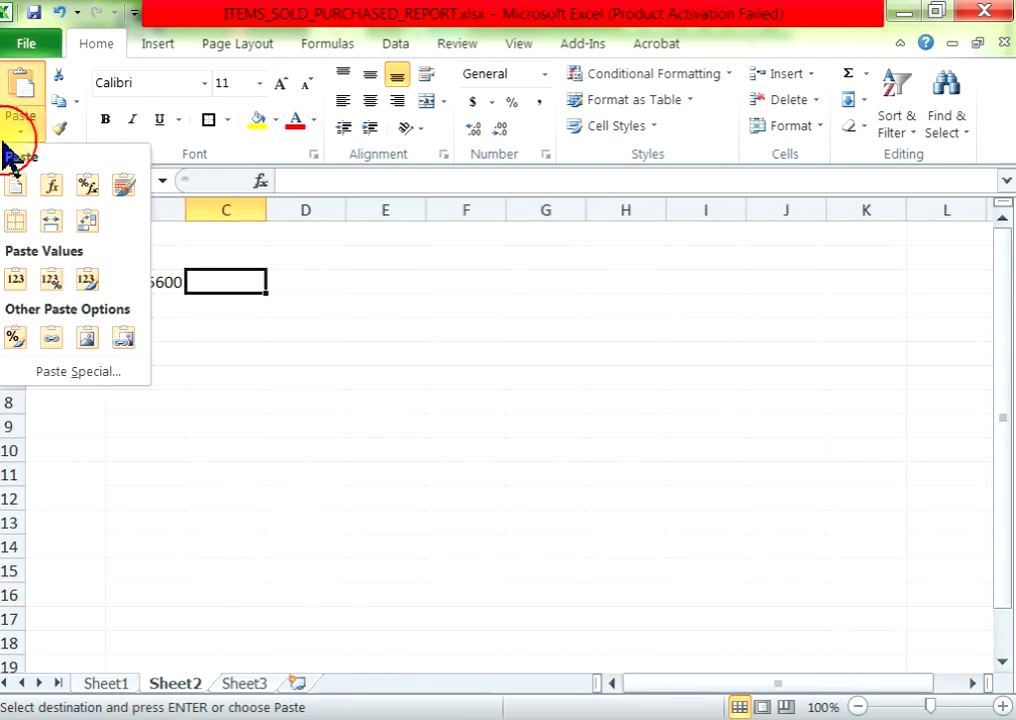
{"action": "left_click", "coordinate": [36, 372]}
{"action": "left_click", "coordinate": [431, 338]}
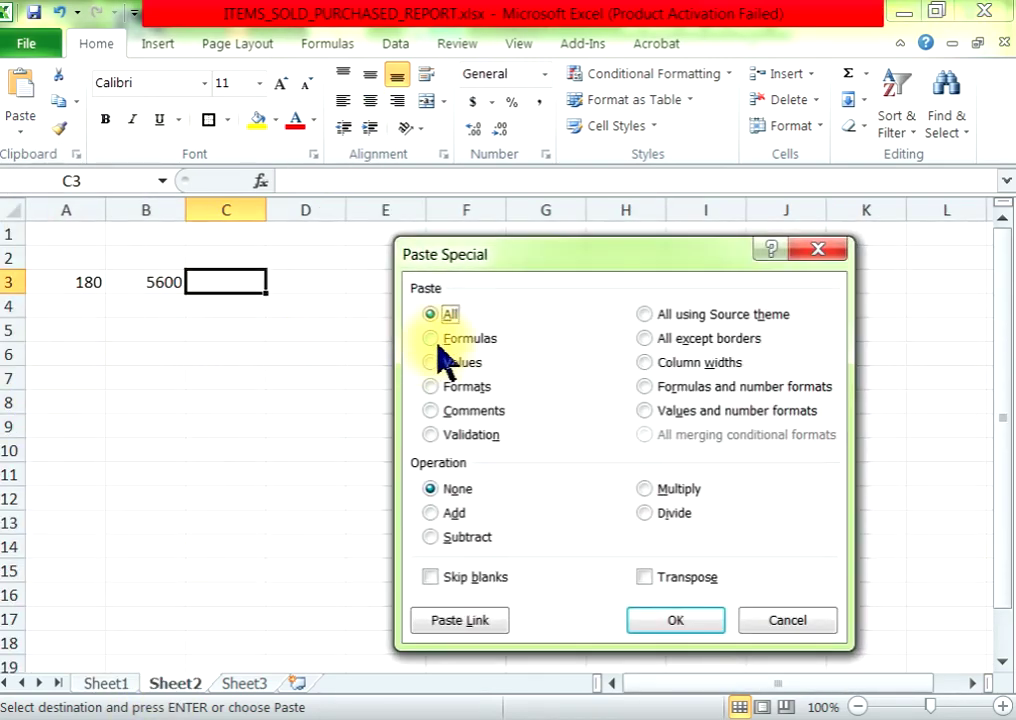
{"action": "left_click", "coordinate": [668, 622]}
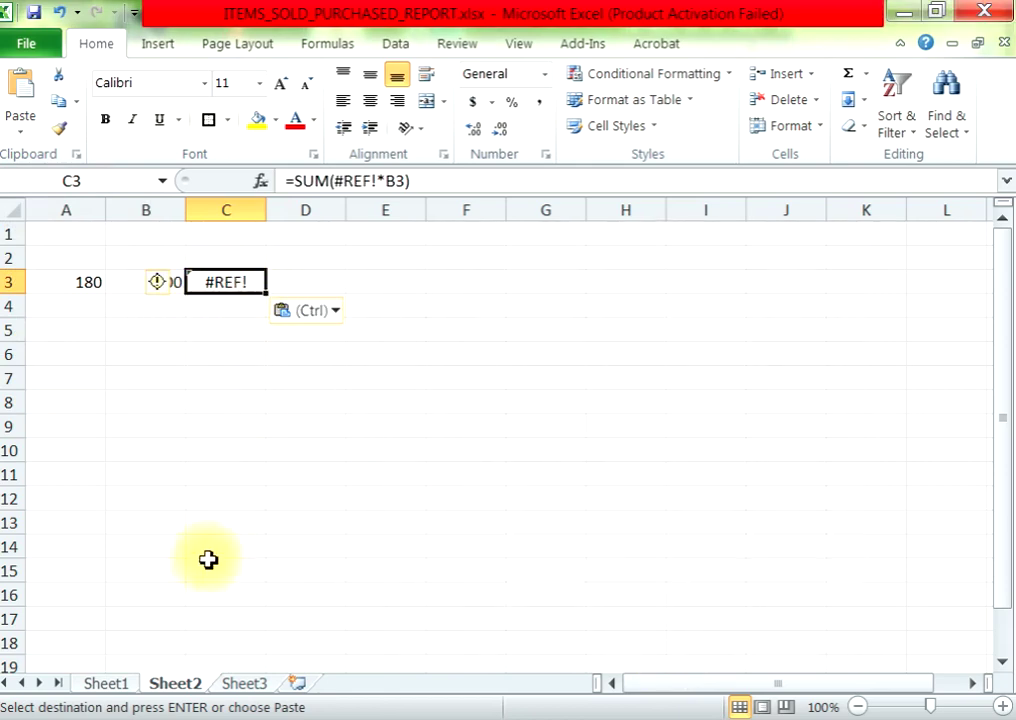
Step: Compare against Sheet1, then undo the C3 paste that produced #REF!
{"action": "left_click", "coordinate": [106, 684]}
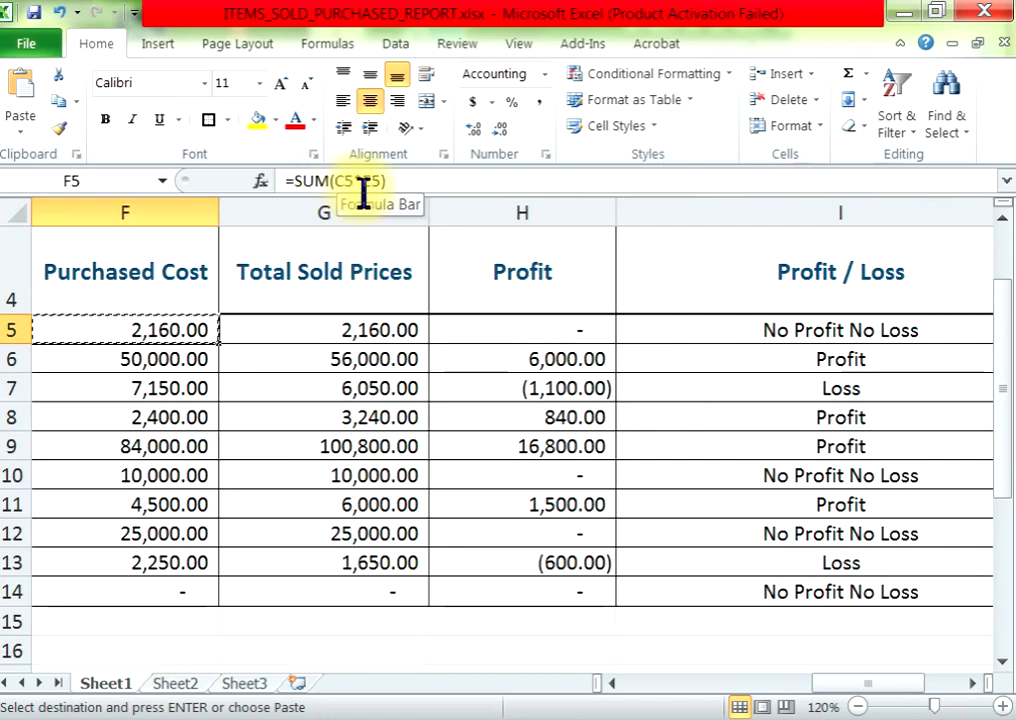
{"action": "left_click", "coordinate": [156, 683]}
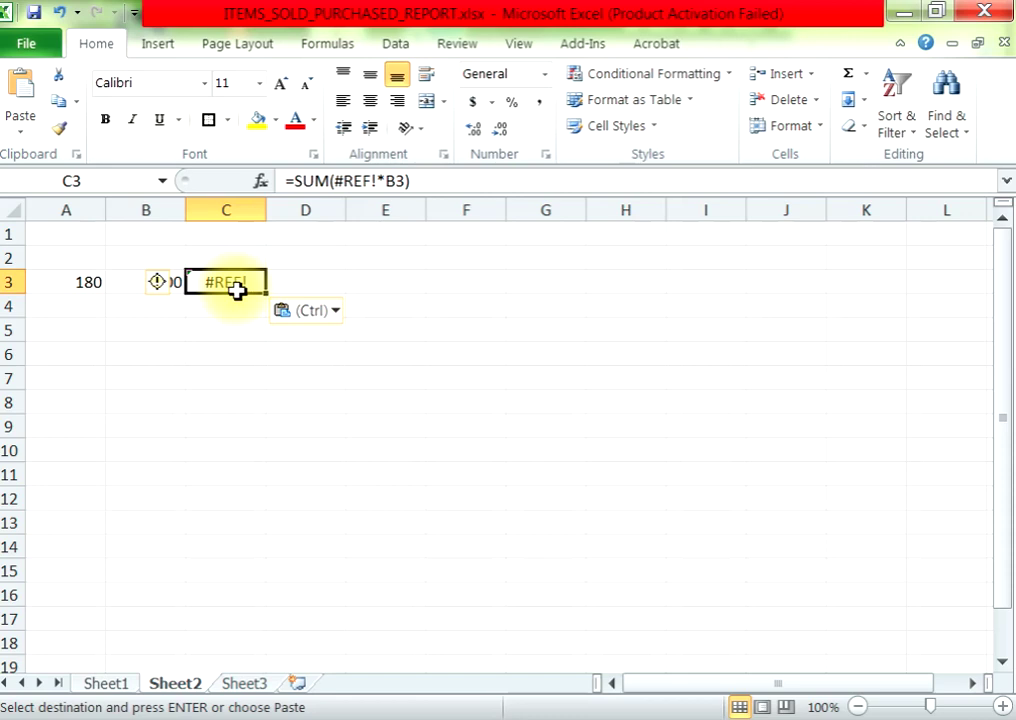
{"action": "left_click", "coordinate": [60, 12]}
Step: Paste the formula =SUM(A3*C3) into D3 as Formulas only, currently showing 0
{"action": "left_click", "coordinate": [301, 282]}
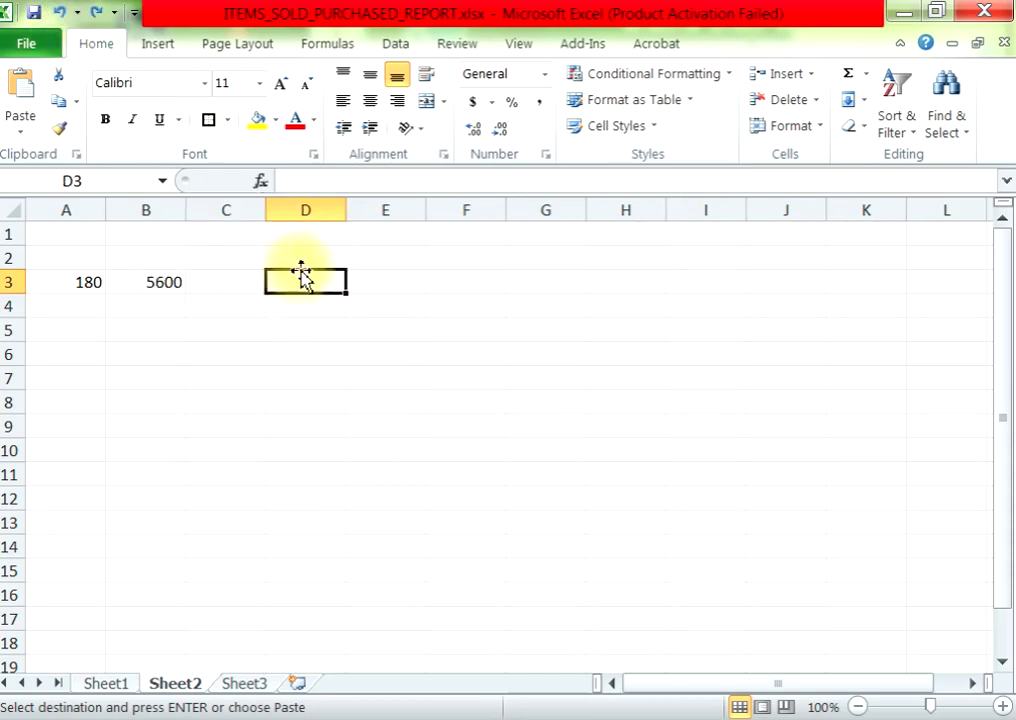
{"action": "left_click", "coordinate": [20, 132]}
{"action": "left_click", "coordinate": [80, 372]}
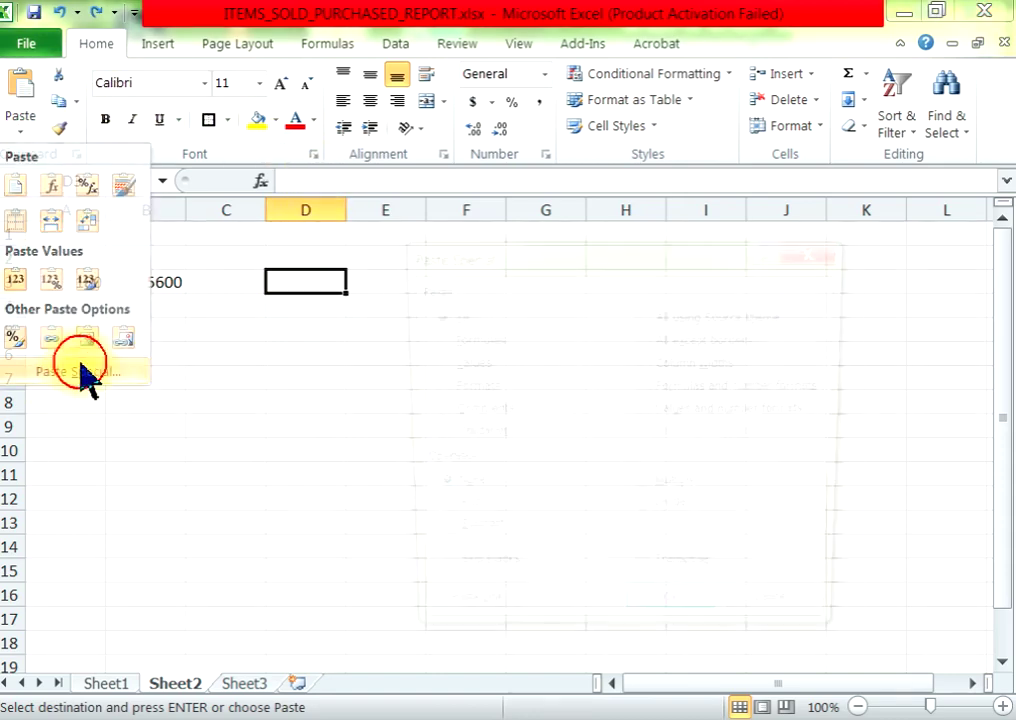
{"action": "left_click", "coordinate": [450, 339]}
{"action": "left_click", "coordinate": [678, 621]}
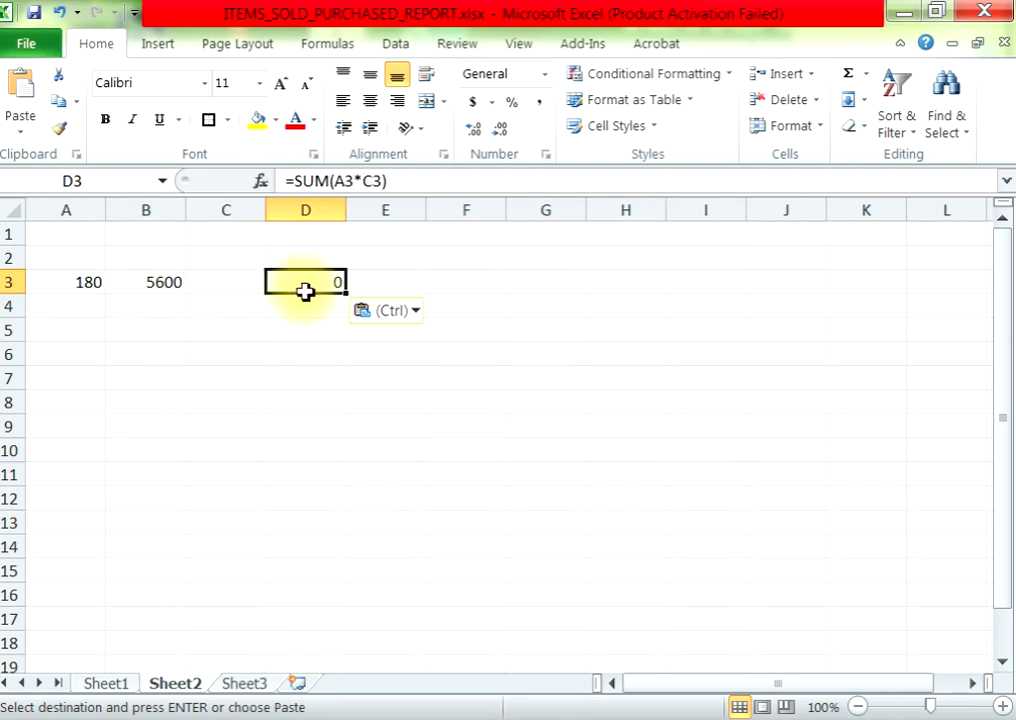
{"action": "left_click", "coordinate": [148, 286]}
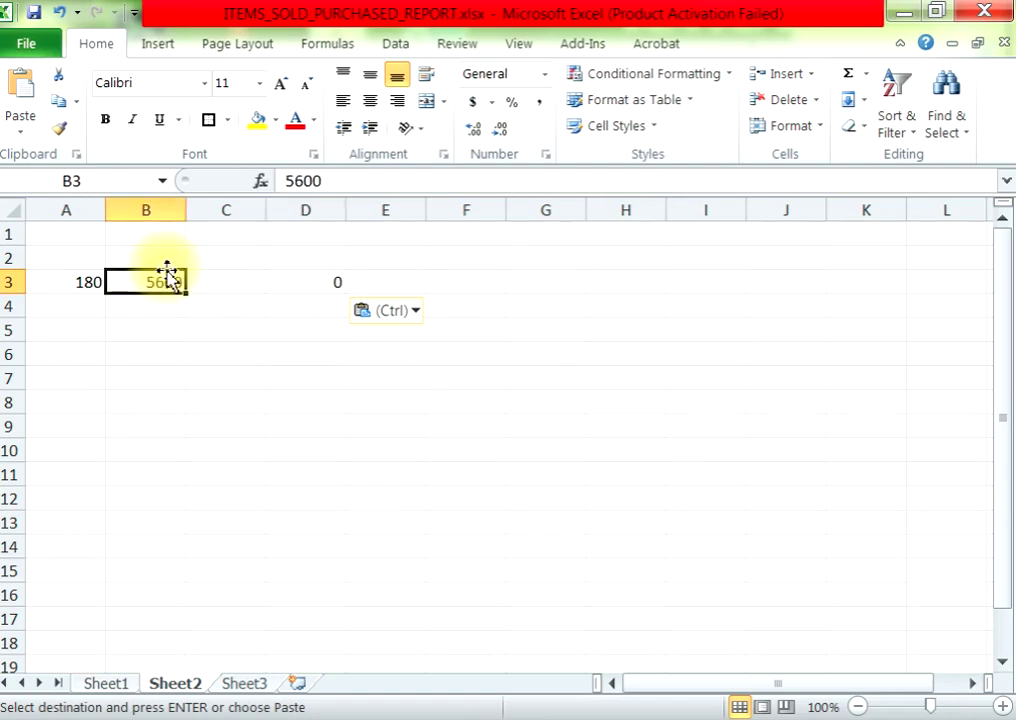
Step: Move 5600 from B3 to C3 and re-enter D3 as =SUM(A3*C3), giving 1008000
{"action": "left_click_drag", "start_coordinate": [167, 279], "coordinate": [240, 277]}
{"action": "left_click", "coordinate": [335, 287]}
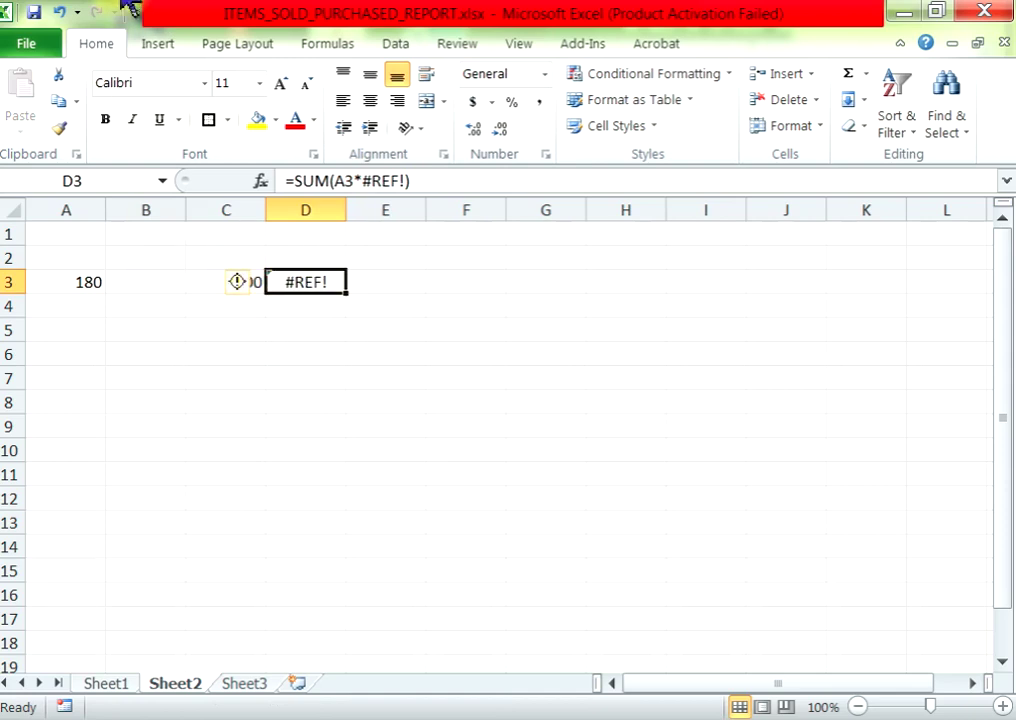
{"action": "left_click", "coordinate": [408, 182]}
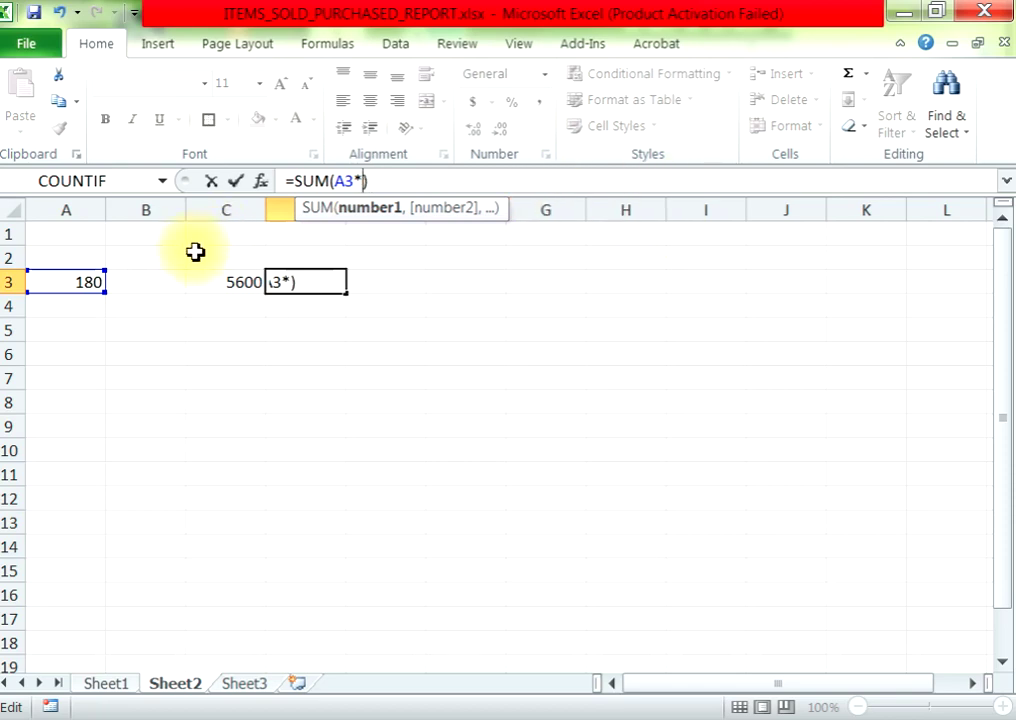
{"action": "left_click", "coordinate": [232, 281]}
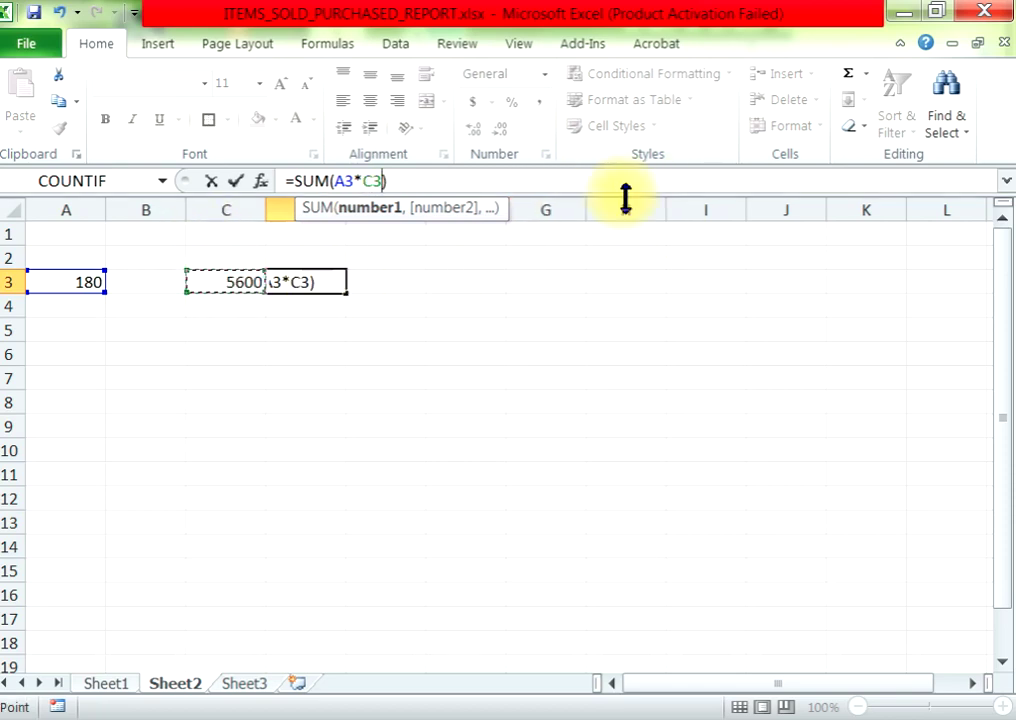
{"action": "key", "text": "Return"}
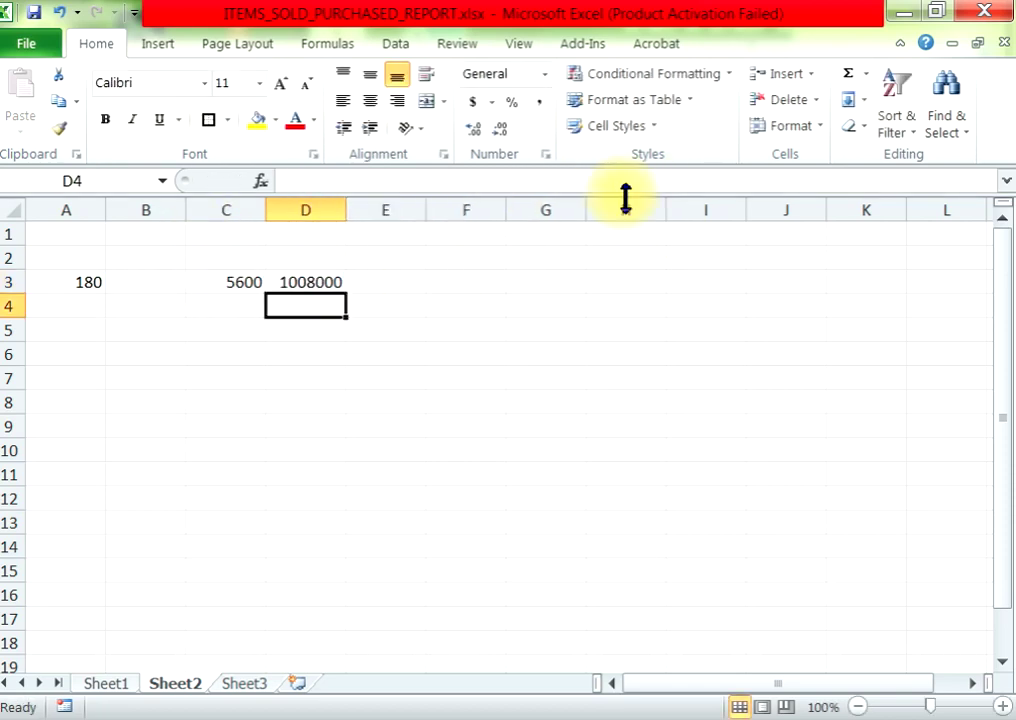
{"action": "left_click", "coordinate": [365, 333]}
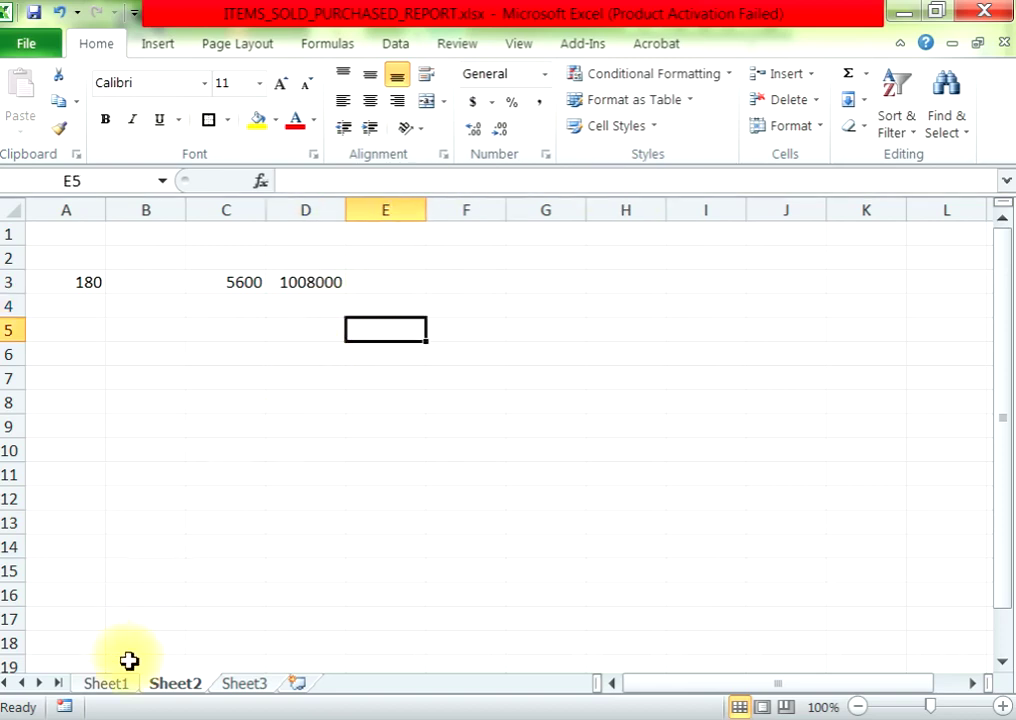
{"action": "left_click", "coordinate": [124, 685]}
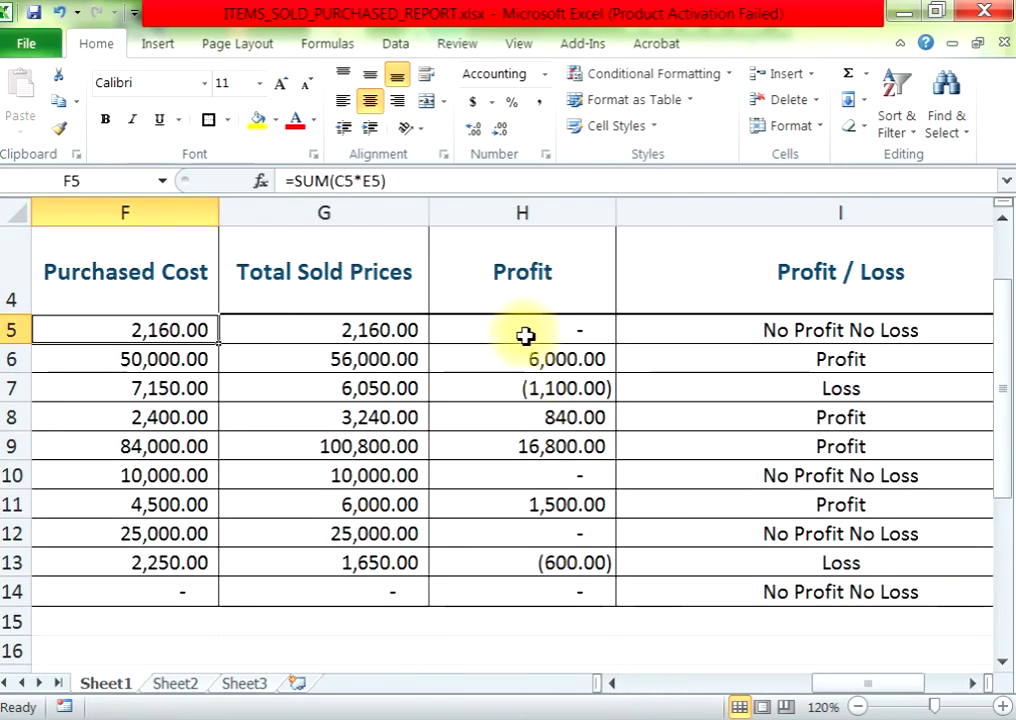
Step: Copy Sheet1's Profit formulas H5:H14 and paste them into Sheet3 starting at C6
{"action": "left_click_drag", "start_coordinate": [526, 334], "coordinate": [547, 598]}
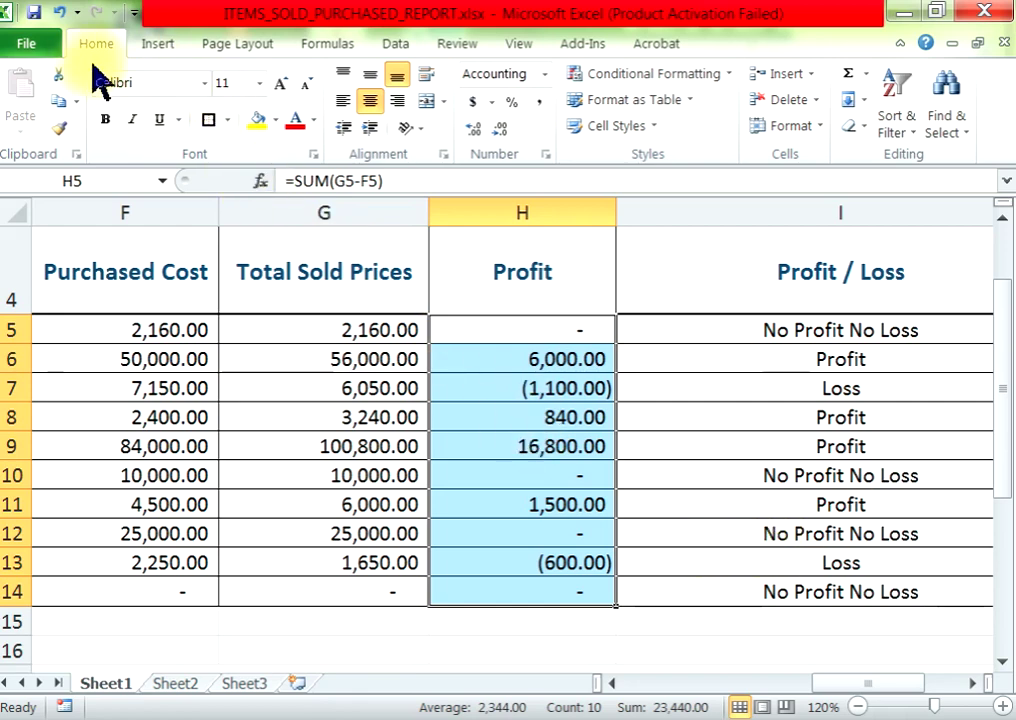
{"action": "left_click", "coordinate": [58, 101]}
{"action": "left_click", "coordinate": [240, 683]}
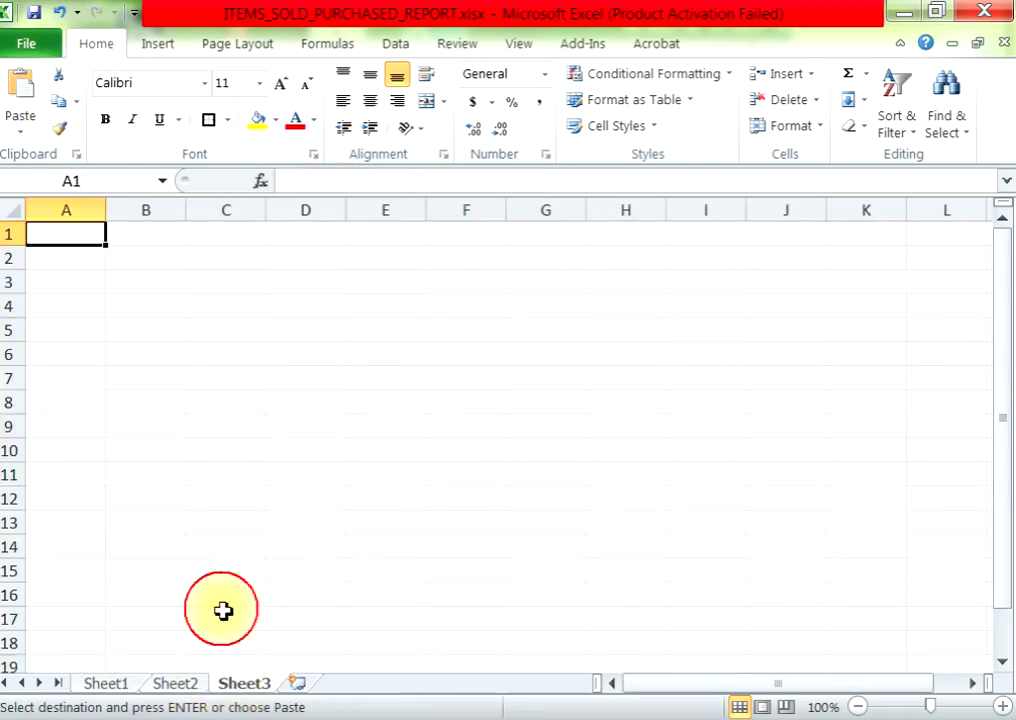
{"action": "left_click", "coordinate": [258, 352]}
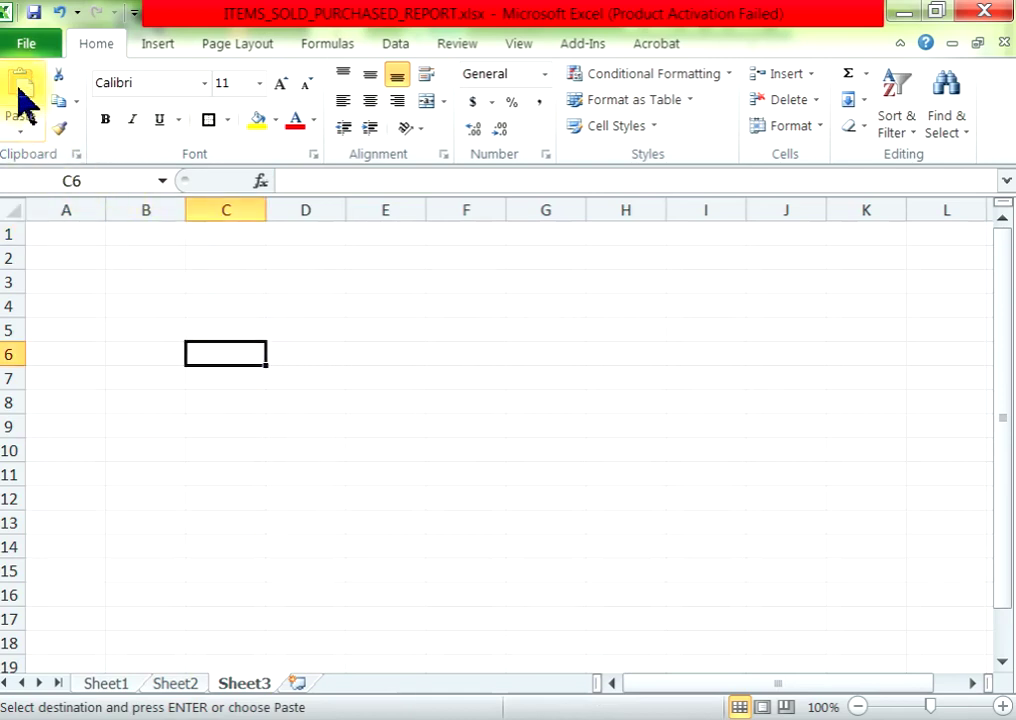
{"action": "left_click", "coordinate": [18, 90]}
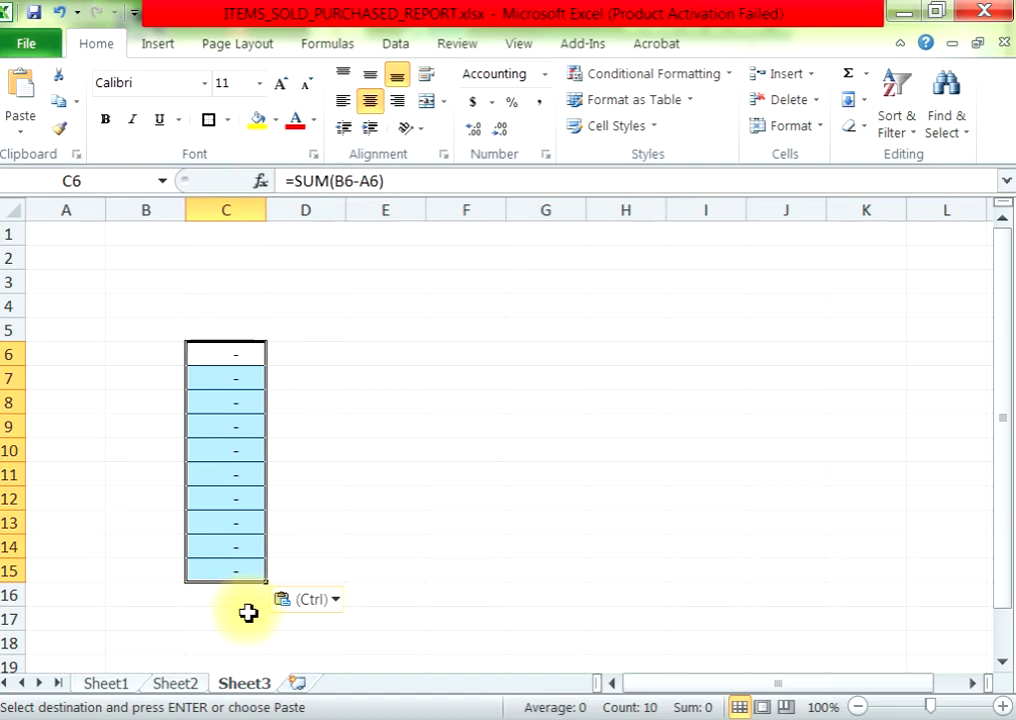
{"action": "left_click", "coordinate": [120, 683]}
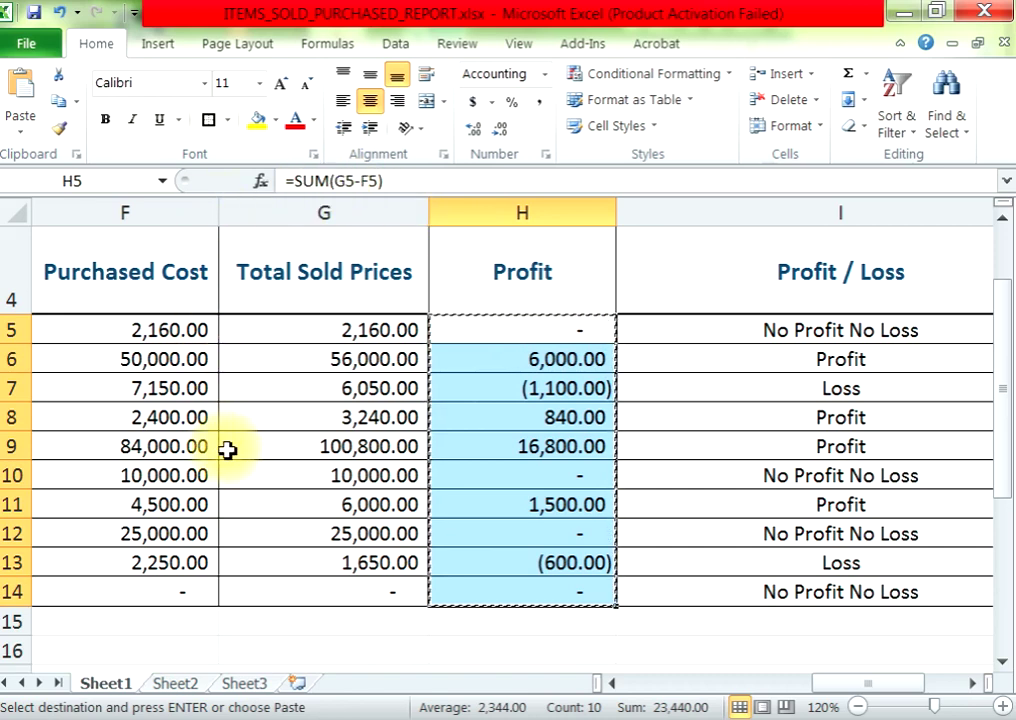
Step: Paste the ten Profit figures into Sheet2 F4:F13 as plain values, e.g. 6000 and -1100
{"action": "left_click", "coordinate": [180, 685]}
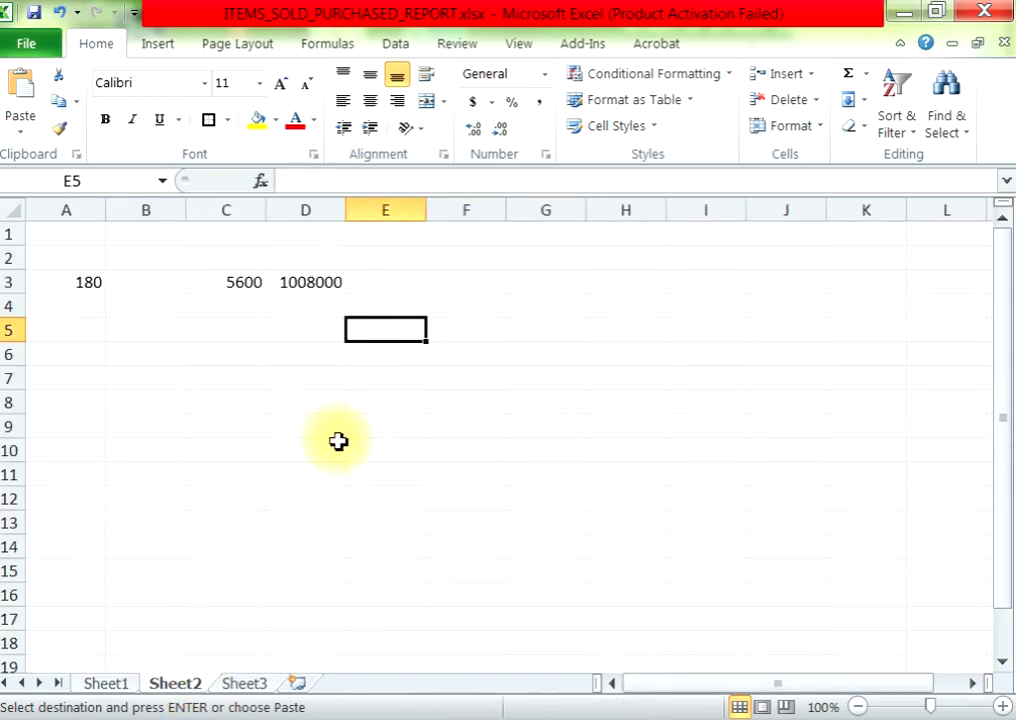
{"action": "left_click", "coordinate": [455, 300]}
{"action": "left_click", "coordinate": [22, 128]}
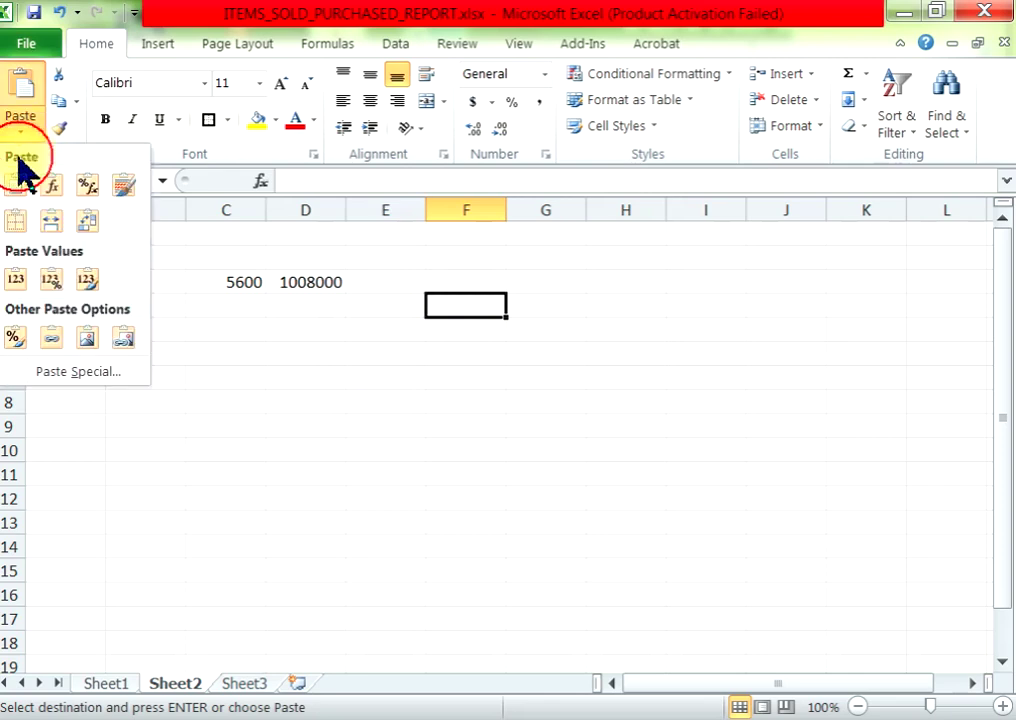
{"action": "left_click", "coordinate": [18, 288]}
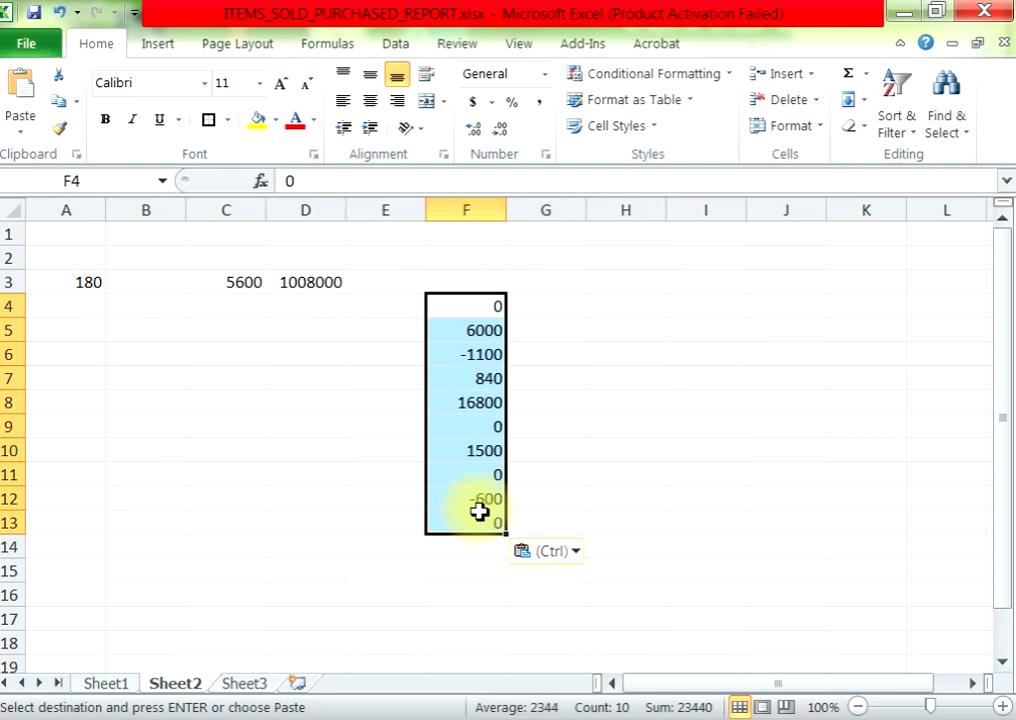
{"action": "left_click", "coordinate": [477, 505]}
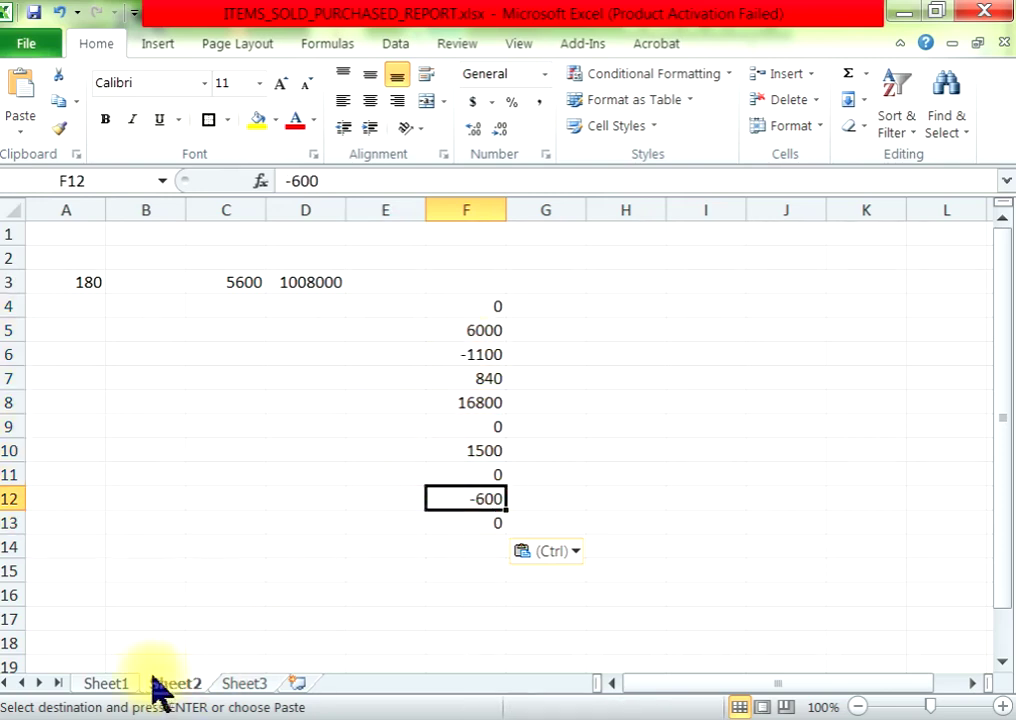
{"action": "left_click_drag", "start_coordinate": [466, 306], "coordinate": [476, 522]}
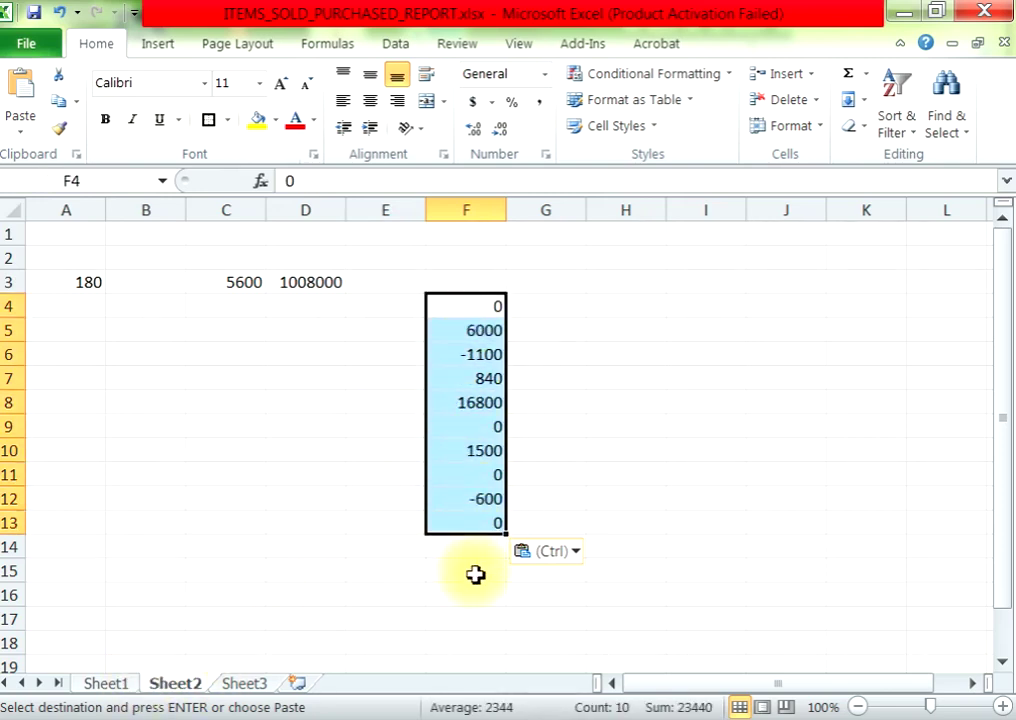
{"action": "left_click", "coordinate": [110, 683]}
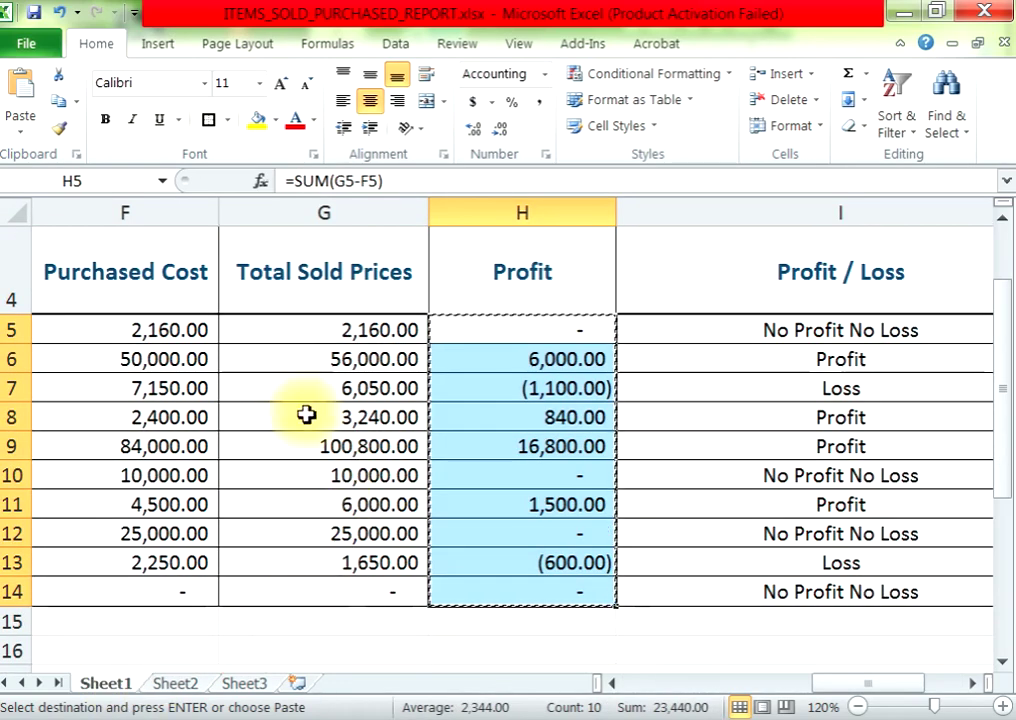
Step: Scroll left on Sheet1 and drag-select the CostPer Item range C5:C14
{"action": "scroll", "coordinate": [673, 668], "scroll_direction": "left", "scroll_amount": 5}
{"action": "left_click", "coordinate": [420, 417]}
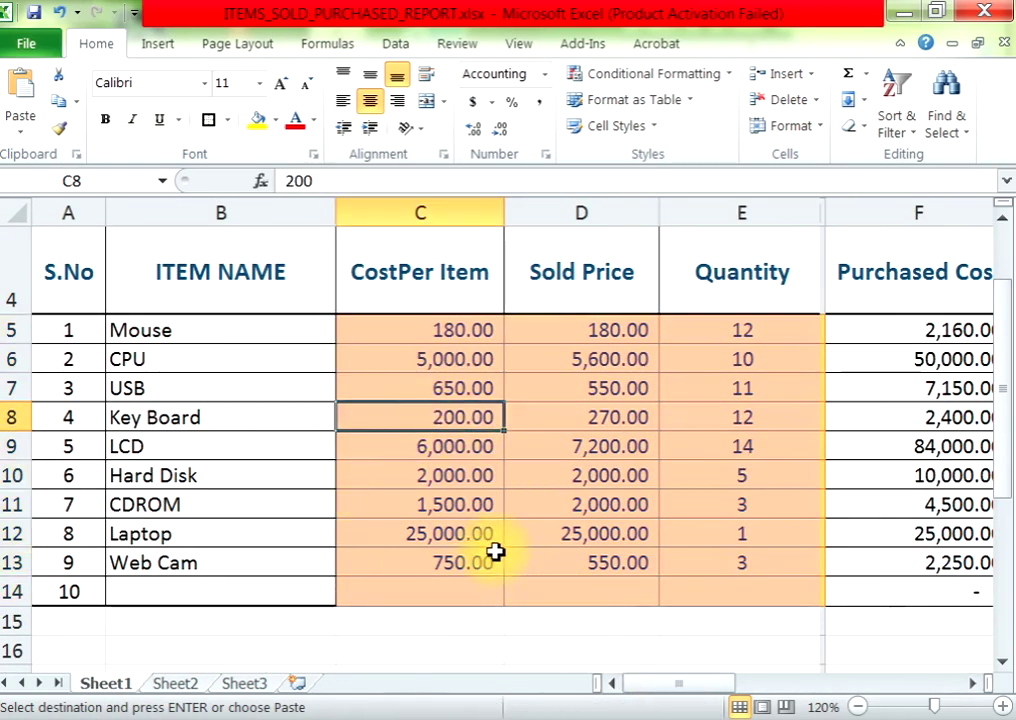
{"action": "left_click_drag", "start_coordinate": [466, 323], "coordinate": [465, 436]}
{"action": "left_click", "coordinate": [465, 568]}
{"action": "left_click", "coordinate": [458, 598]}
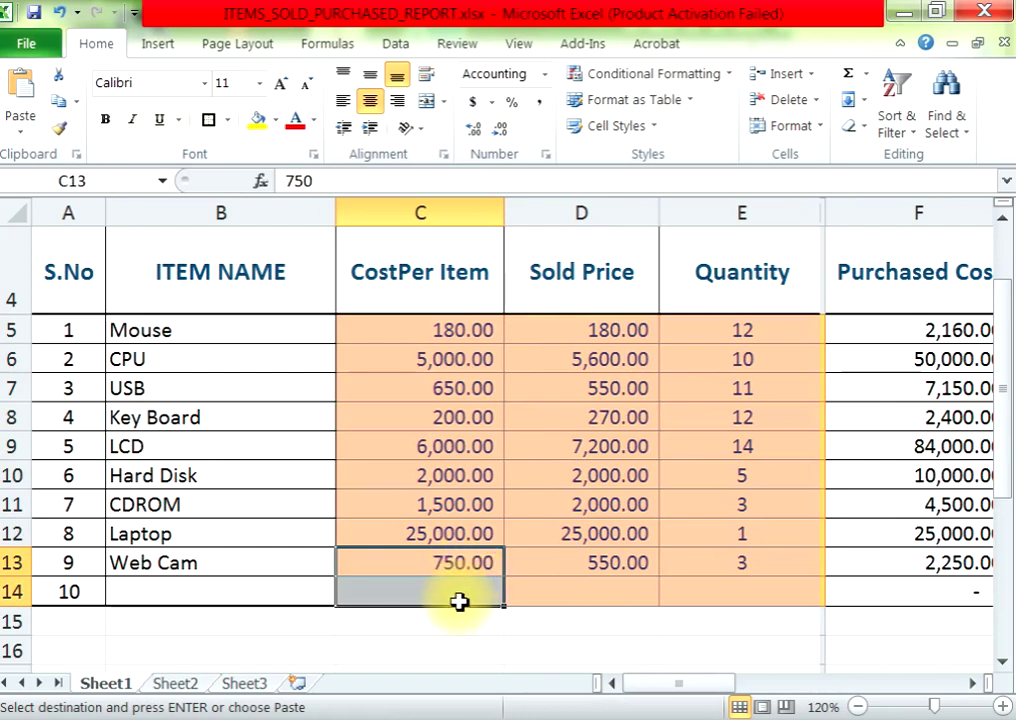
{"action": "left_click_drag", "start_coordinate": [456, 593], "coordinate": [459, 334]}
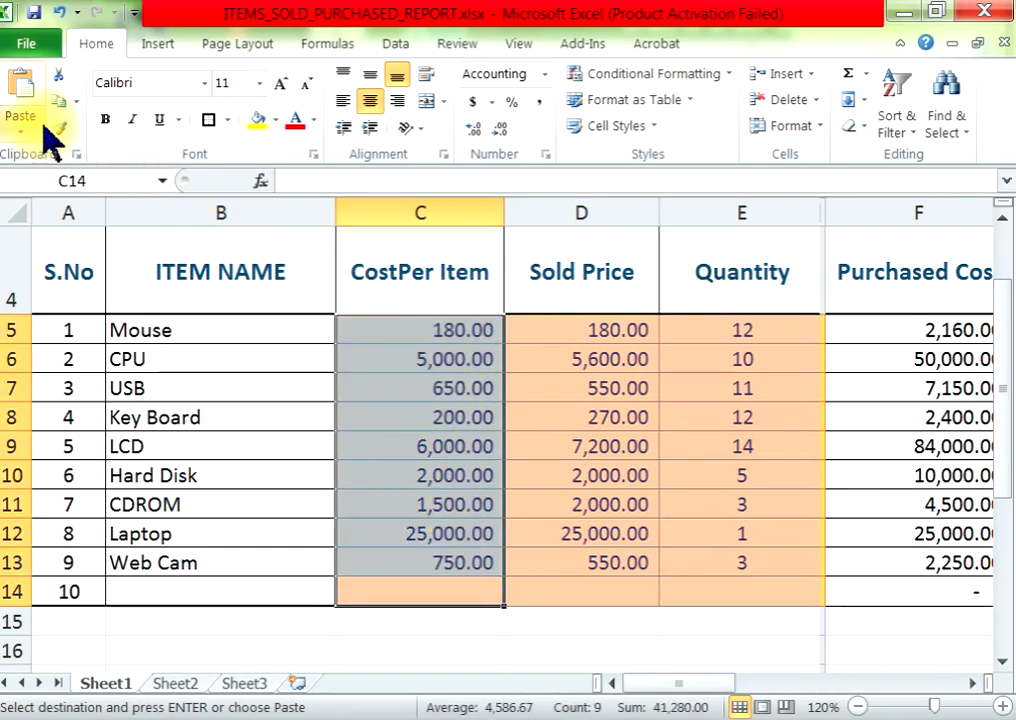
Step: Bring up Windows Help and Support from the Start menu with F1
{"action": "key", "text": "super"}
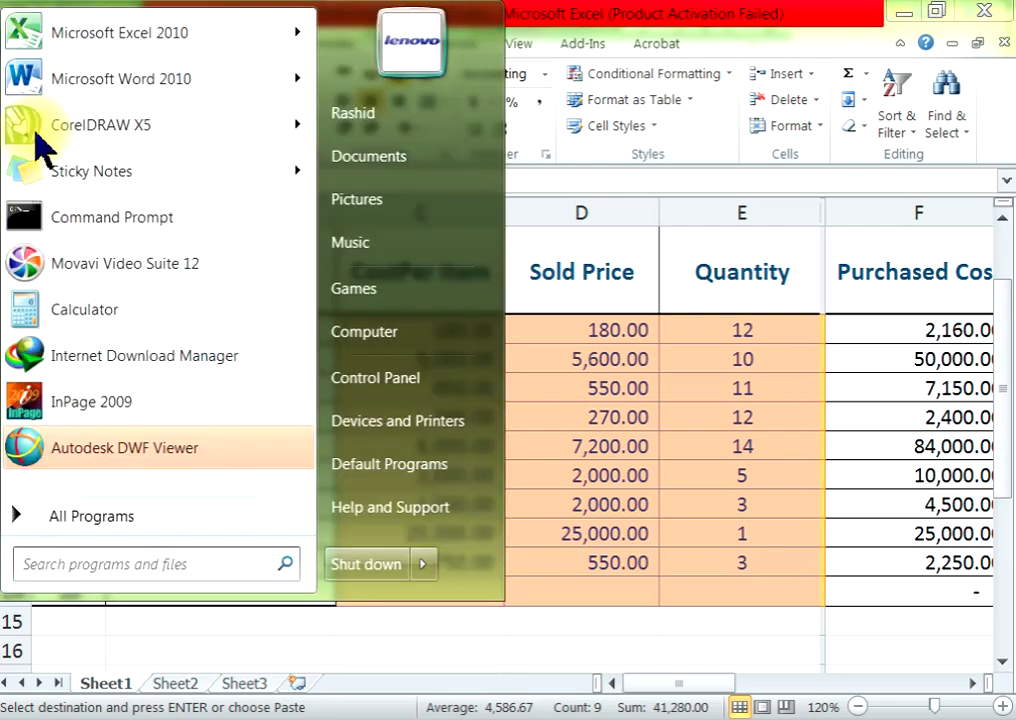
{"action": "type", "text": "["}
{"action": "key", "text": "BackSpace"}
{"action": "key", "text": "F1"}
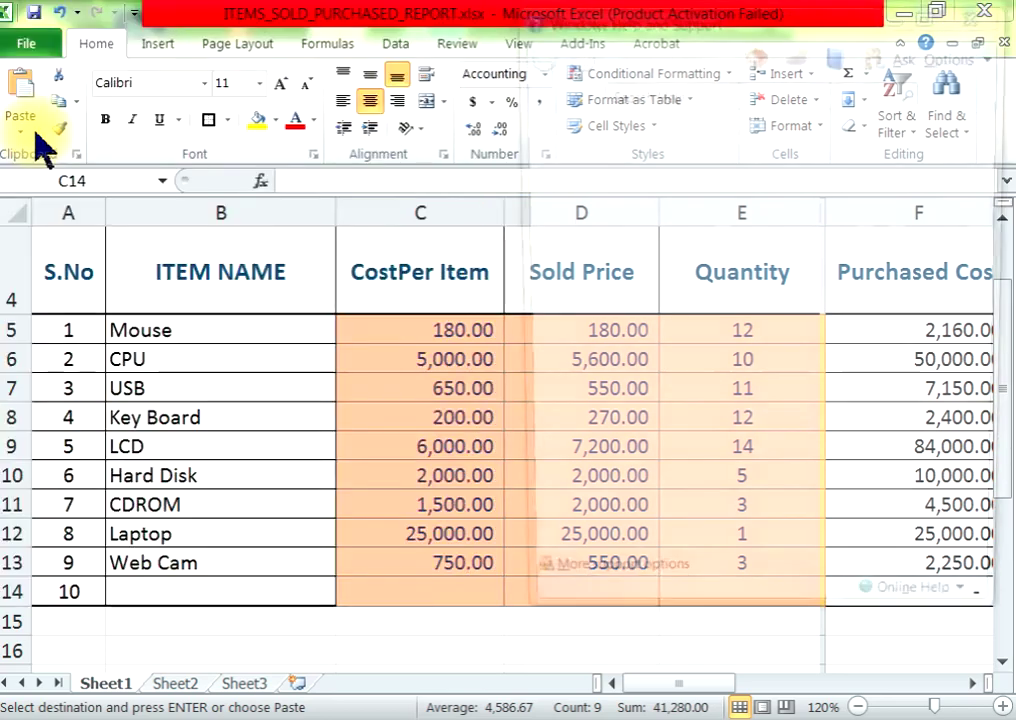
Step: Switch to a different display projection mode from the projection choices
{"action": "key", "text": "super+p"}
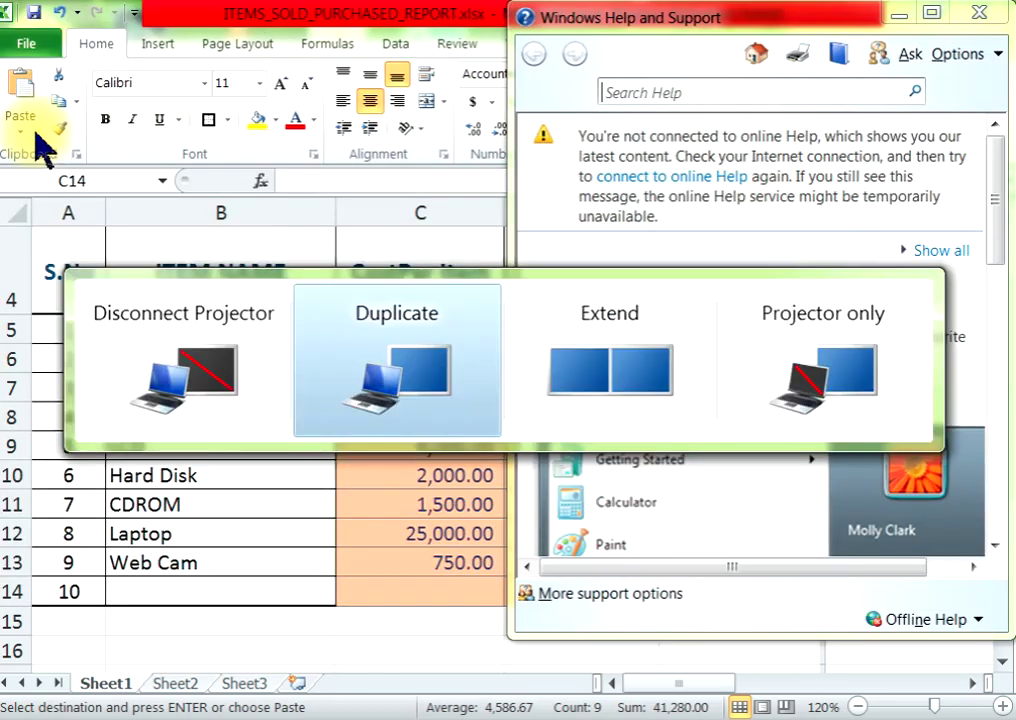
{"action": "key", "text": "Left"}
{"action": "key", "text": "Return"}
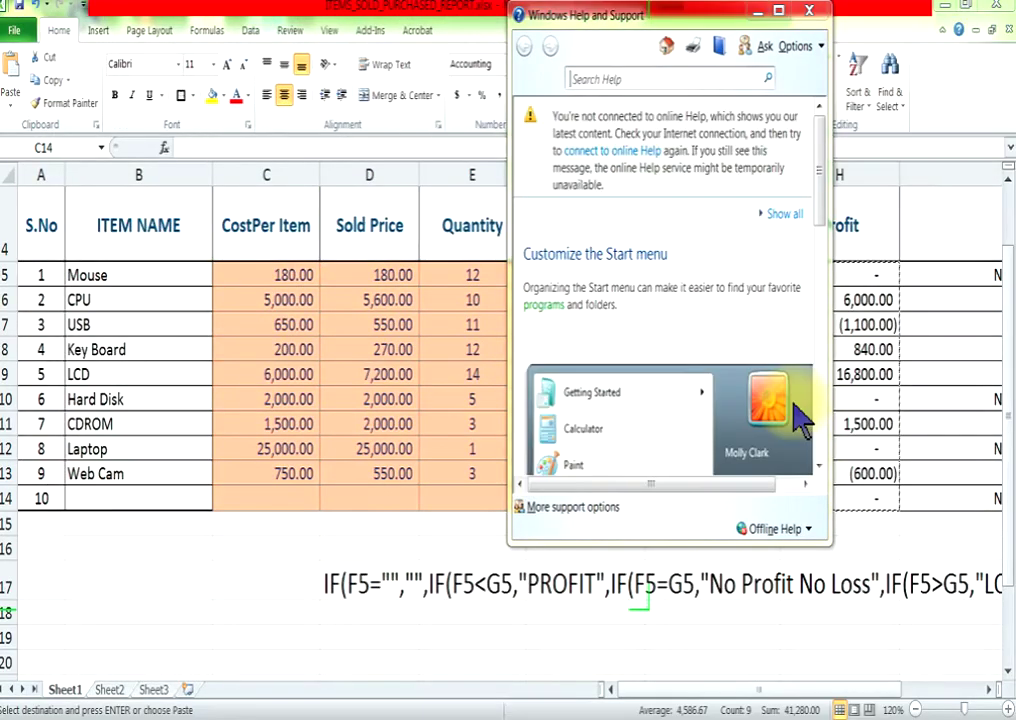